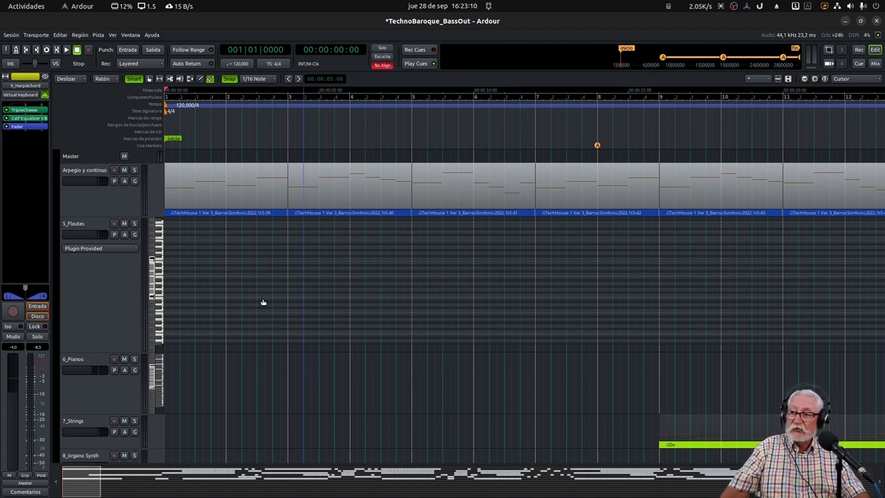
Reduce the height of the 5_Flautas track and look through the session's tracks down to Dr_HandGroove A and back
left_click_drag(109, 348, 121, 272)
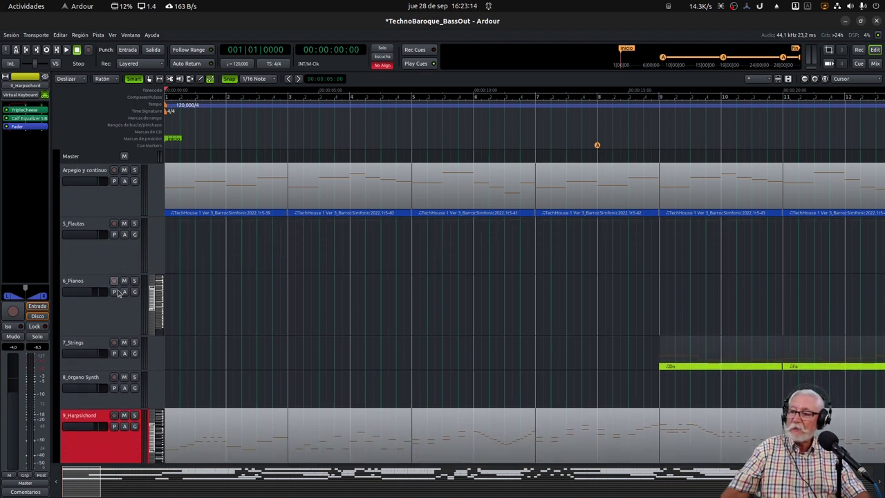
scroll(266, 381, "down", 1)
scroll(266, 382, "down", 4)
scroll(265, 382, "up", 5)
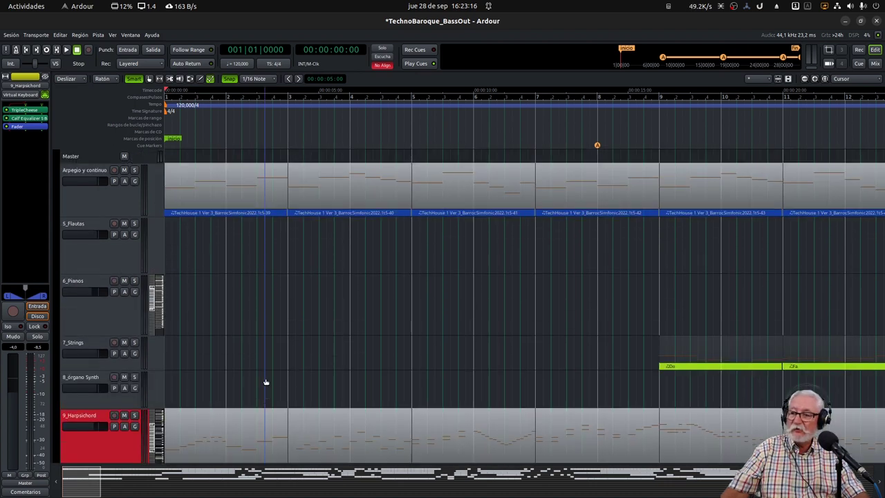
scroll(265, 382, "down", 1)
scroll(265, 379, "down", 6)
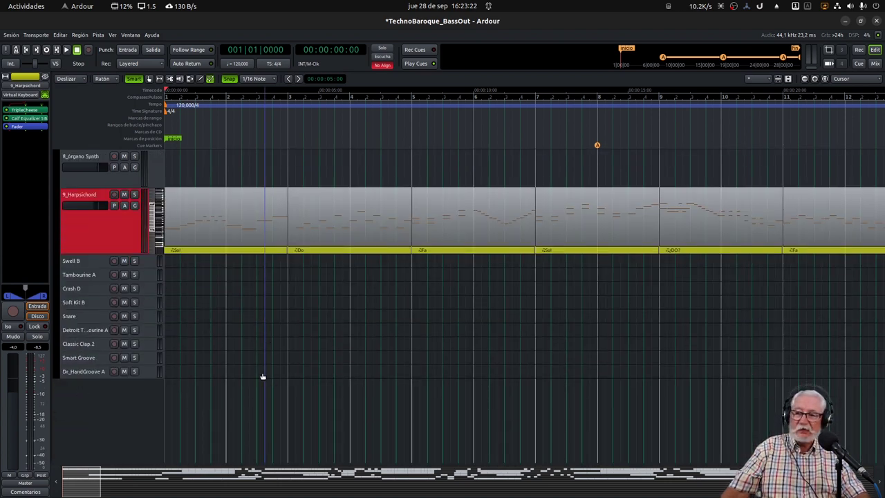
mouse_move(72, 487)
left_mouse_down()
mouse_move(742, 495)
mouse_move(249, 495)
mouse_move(66, 476)
left_mouse_up()
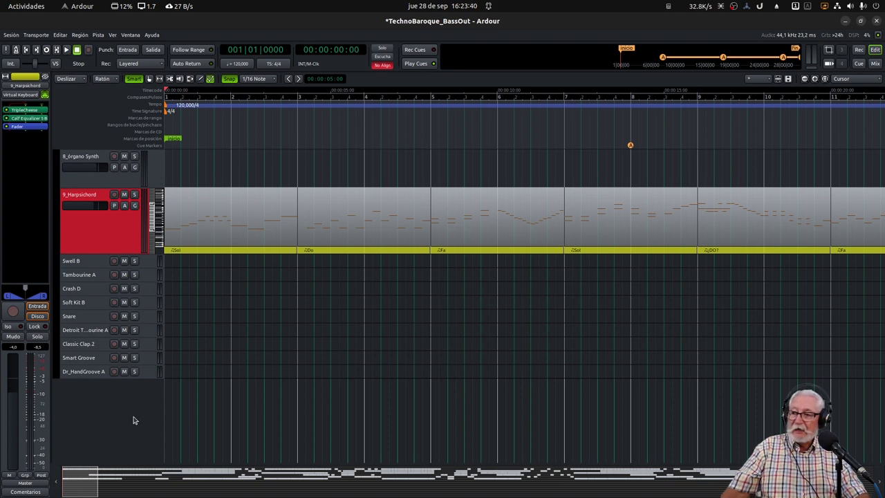
scroll(134, 419, "up", 2)
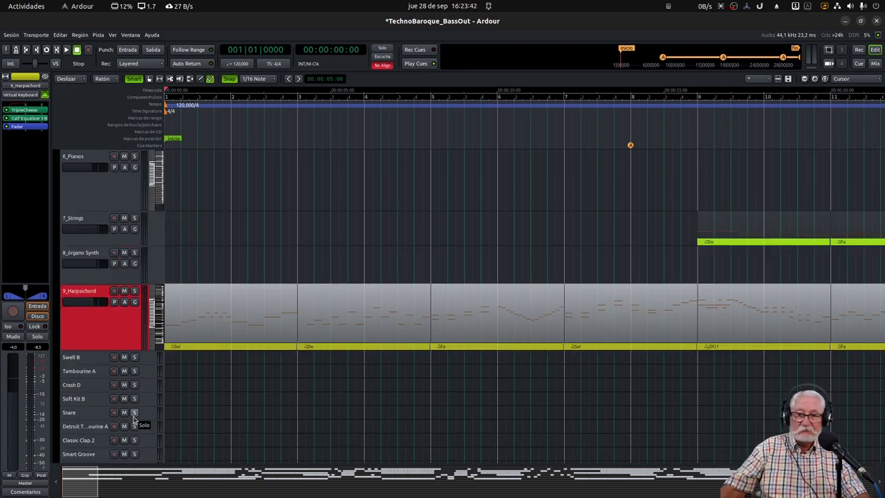
scroll(134, 419, "up", 2)
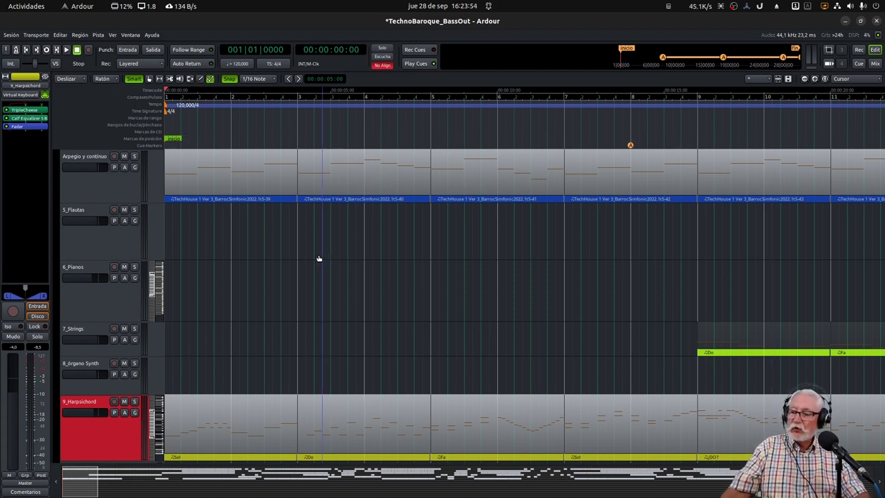
scroll(139, 246, "up", 1)
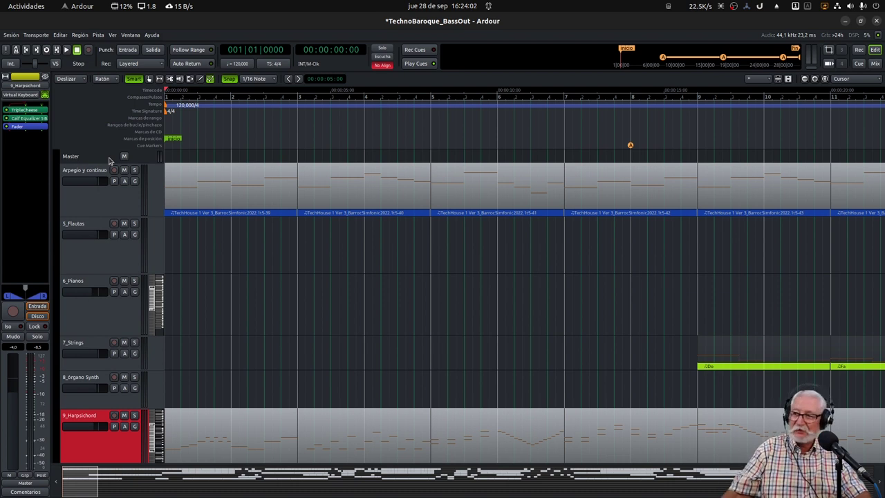
scroll(108, 160, "down", 1)
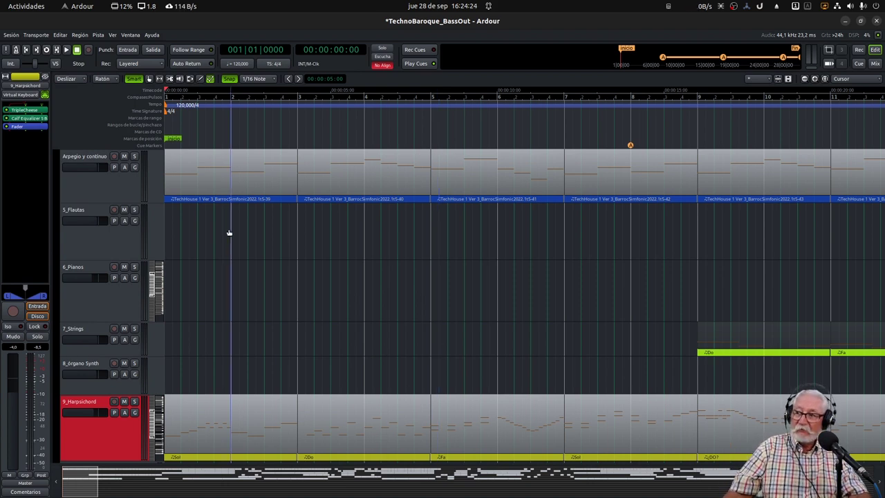
Increase the height of the Arpegio y continuo track and select that track
mouse_move(128, 201)
left_mouse_down()
mouse_move(121, 257)
mouse_move(131, 207)
left_mouse_up()
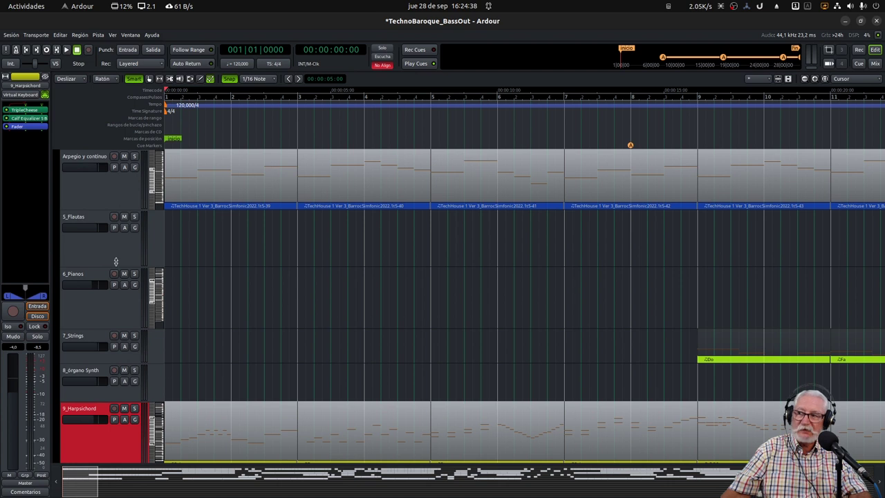
left_click_drag(125, 215, 120, 232)
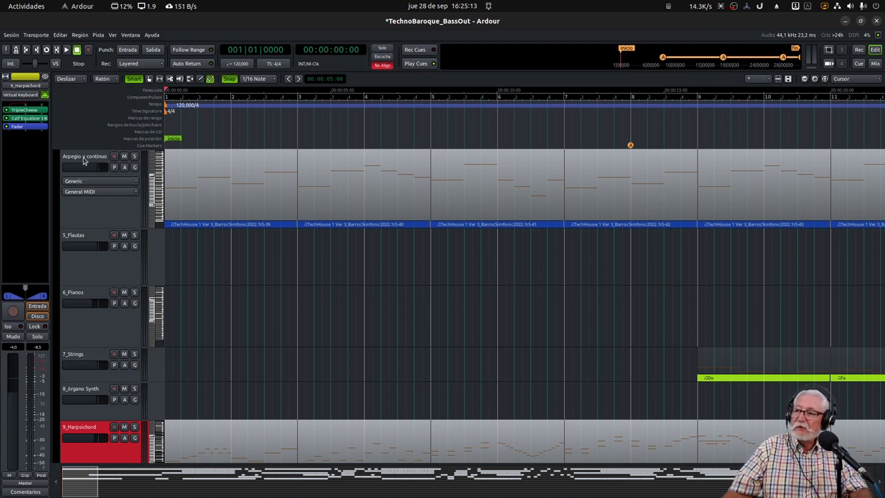
left_click(100, 211)
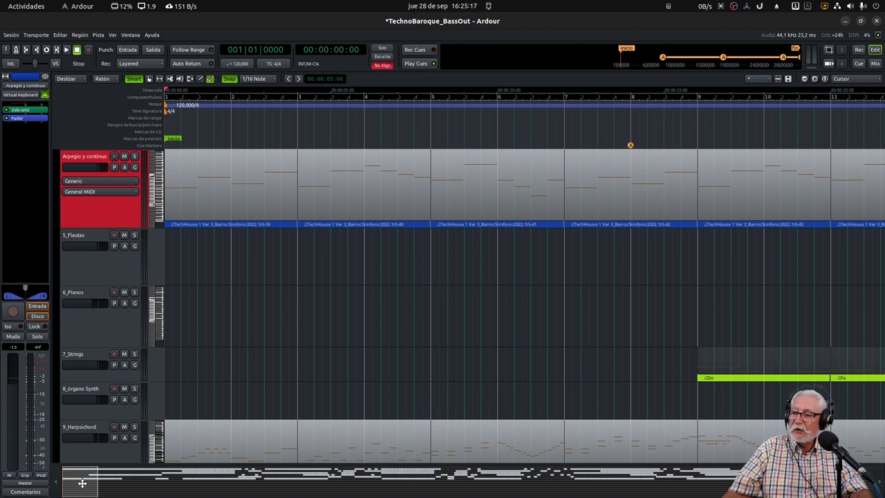
Listen to the Arpegio y continuo track soloed from the session start, stopping playback and turning its solo off at the end
mouse_move(82, 483)
left_mouse_down()
mouse_move(138, 487)
mouse_move(81, 491)
left_mouse_up()
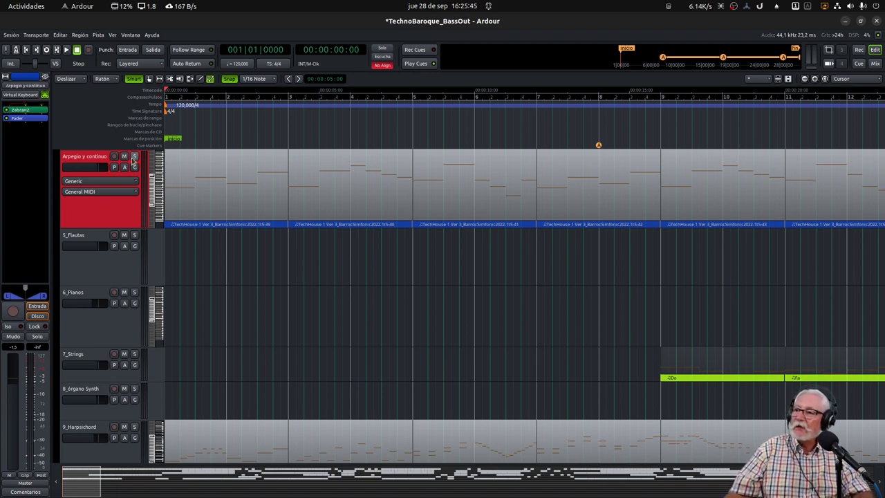
left_click(134, 157)
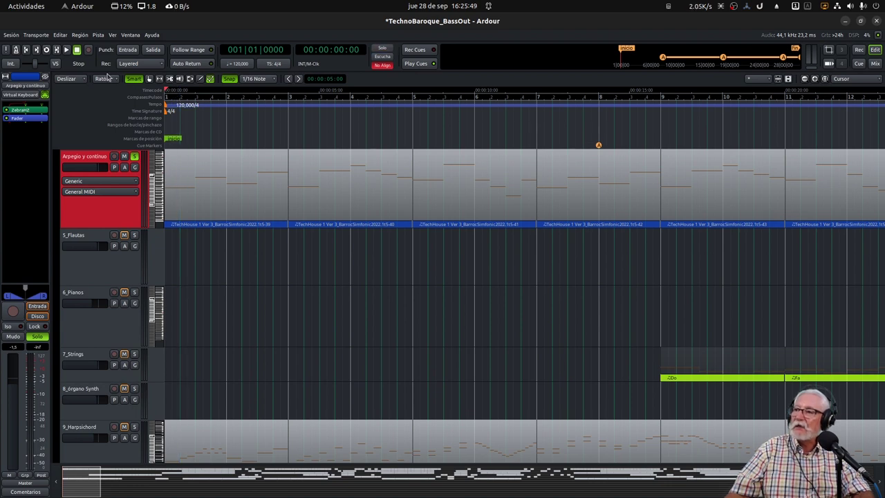
left_click(66, 50)
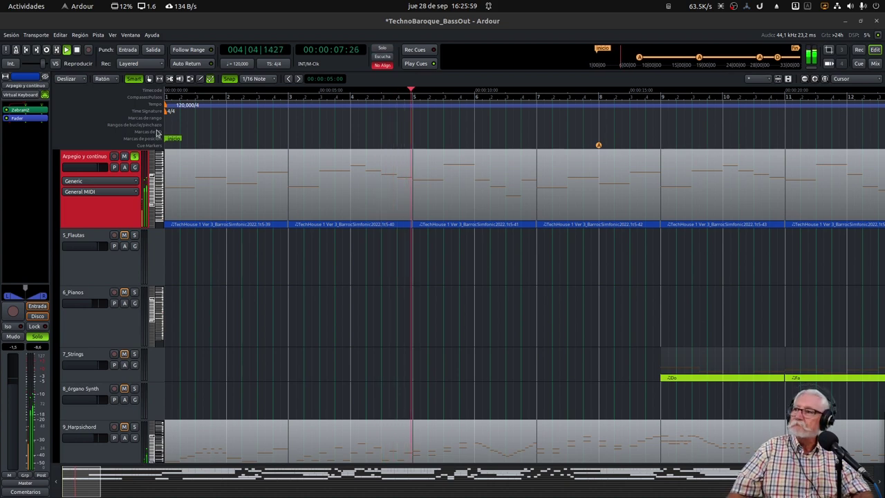
left_click(77, 50)
left_click(135, 158)
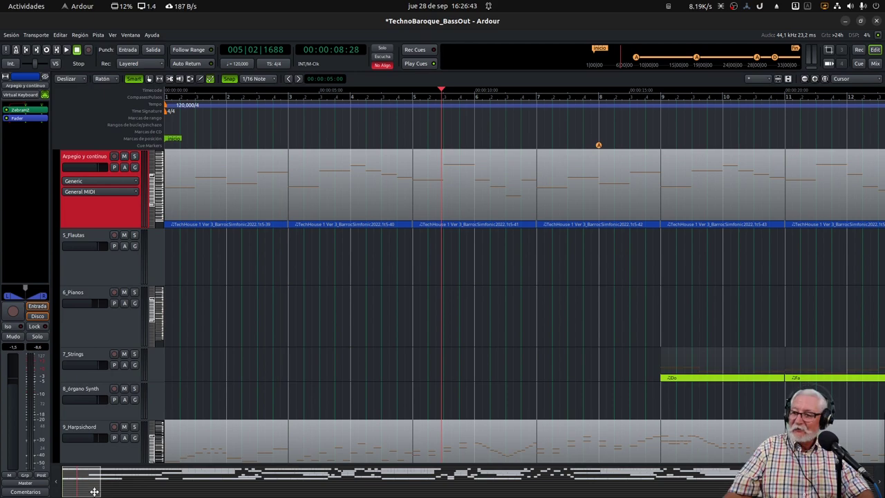
Examine the Arpegio y continuo regions from bar 37 onward, selecting Do.6, the following Do and Fa in turn
left_click_drag(87, 487, 205, 484)
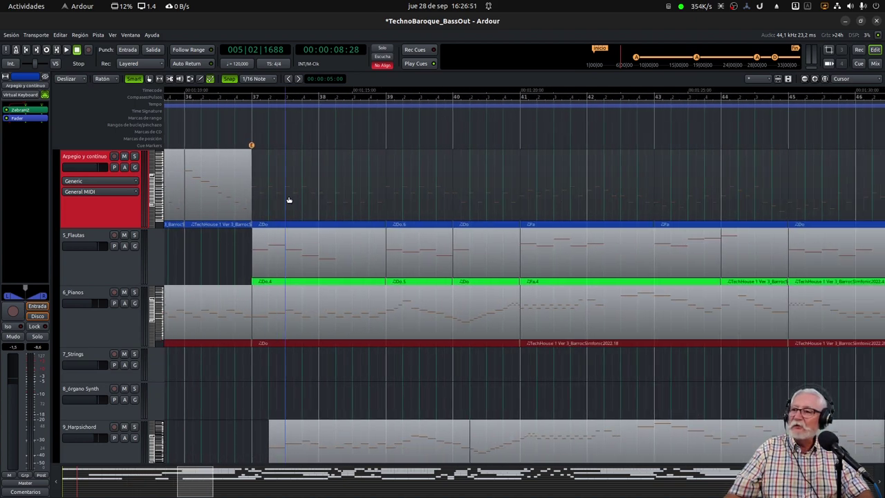
left_click(290, 173)
left_click(407, 188)
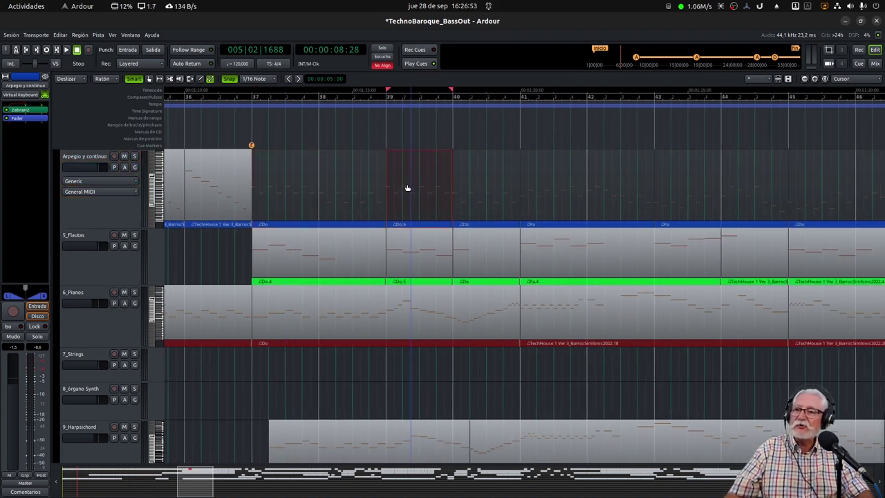
left_click(476, 200)
left_click(567, 209)
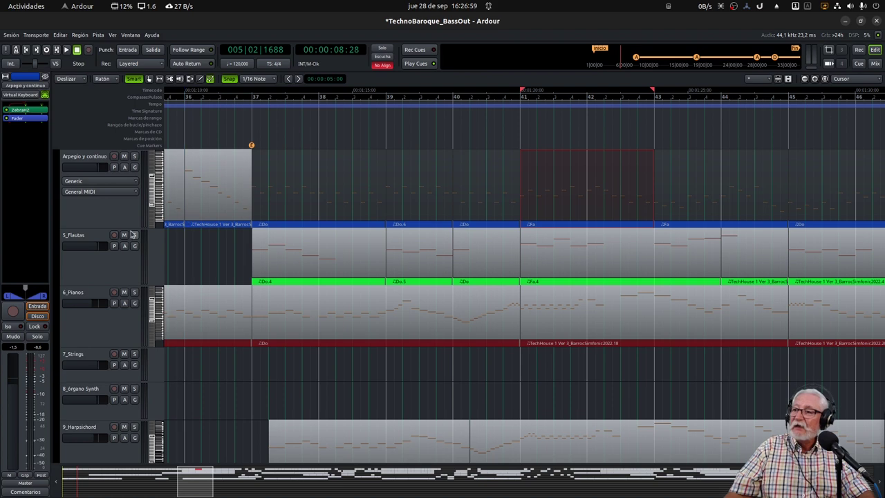
Enlarge the Arpegio y continuo track to show its notes and listen to it from bar 37, soloing it during playback
left_click_drag(122, 225, 122, 399)
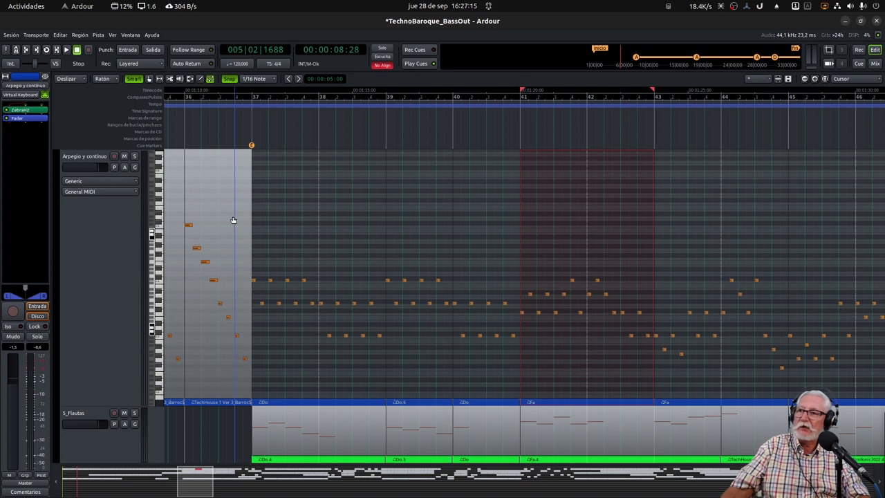
left_click(242, 119)
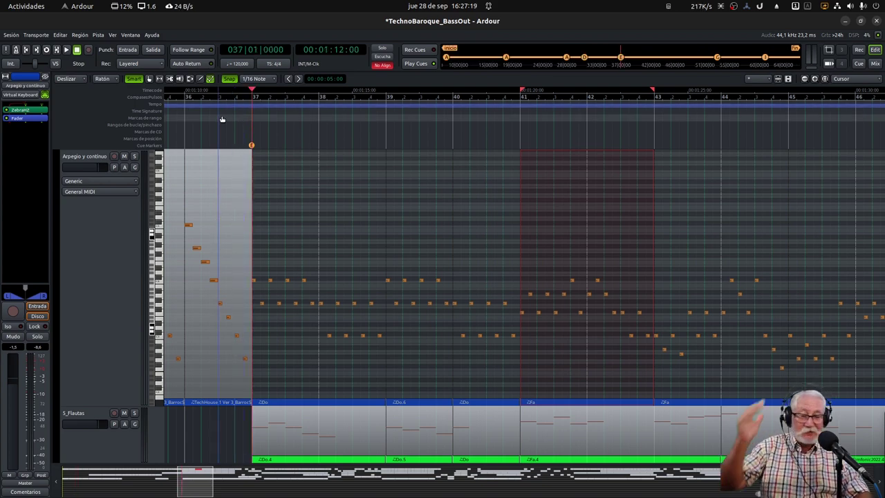
left_click(67, 50)
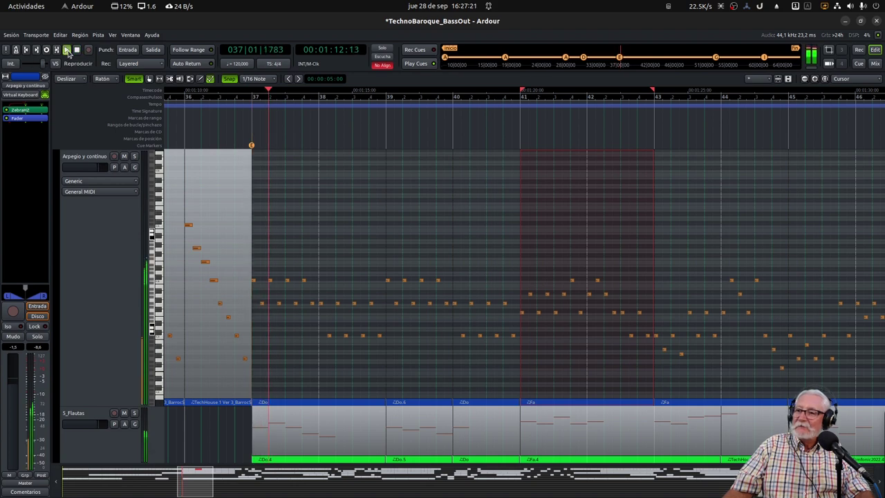
left_click(134, 156)
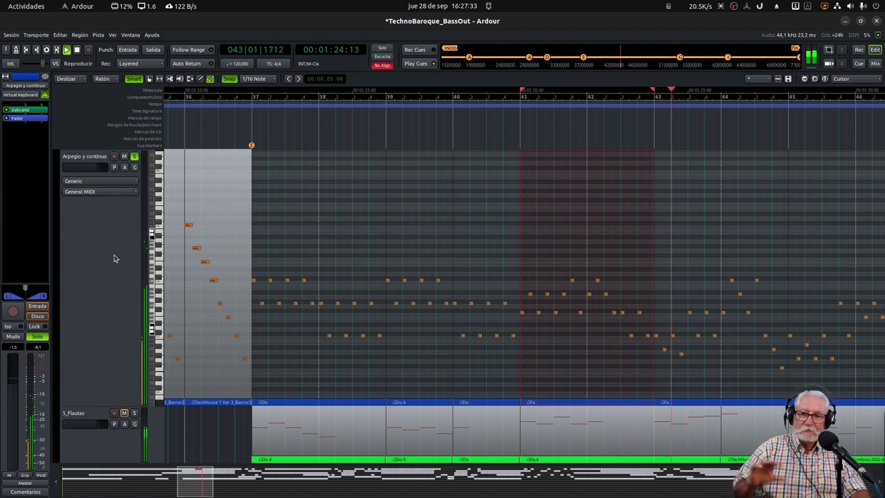
left_click(77, 49)
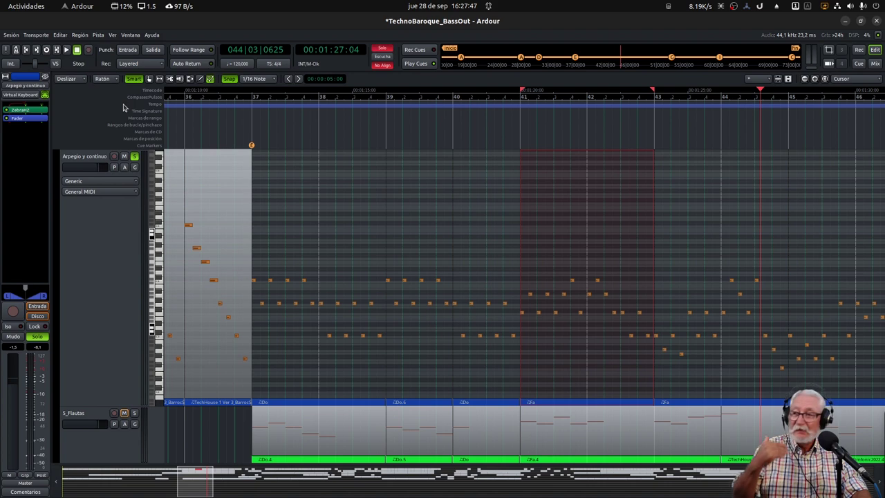
Return the playhead to the session start and restore Arpegio y continuo to a reduced height with solo off
left_click(26, 50)
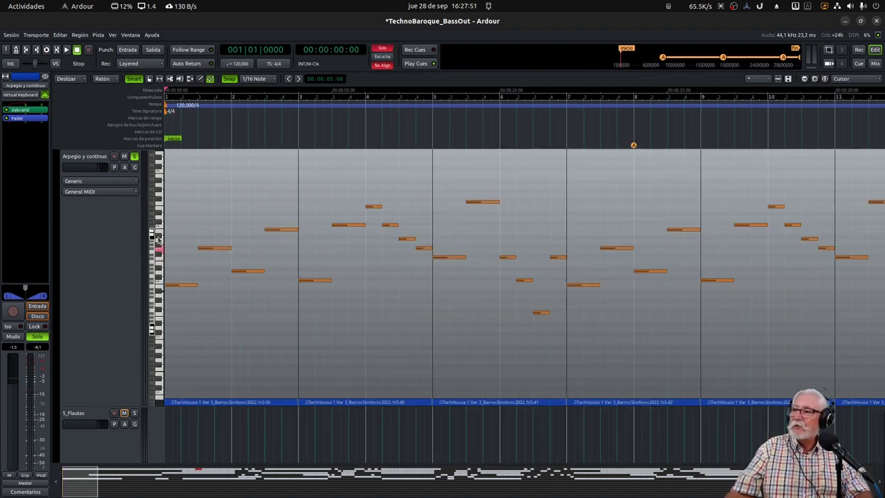
left_click_drag(106, 405, 134, 229)
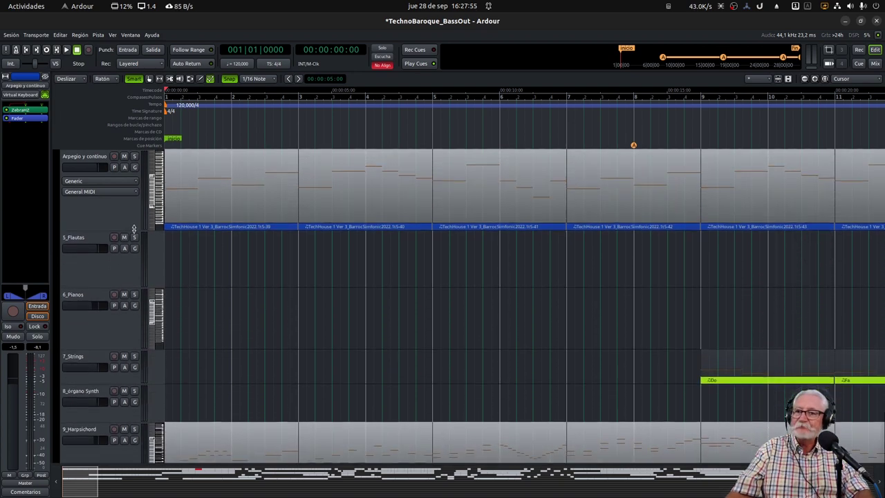
Select the 9_Harpsichord track and listen to it soloed from bar 2, stopping playback and turning its solo off at the end
scroll(134, 229, "down", 1)
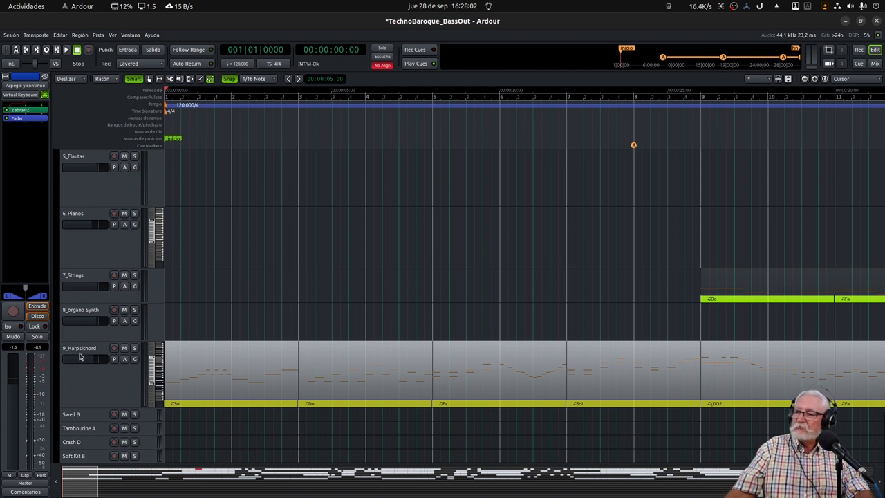
left_click(95, 388)
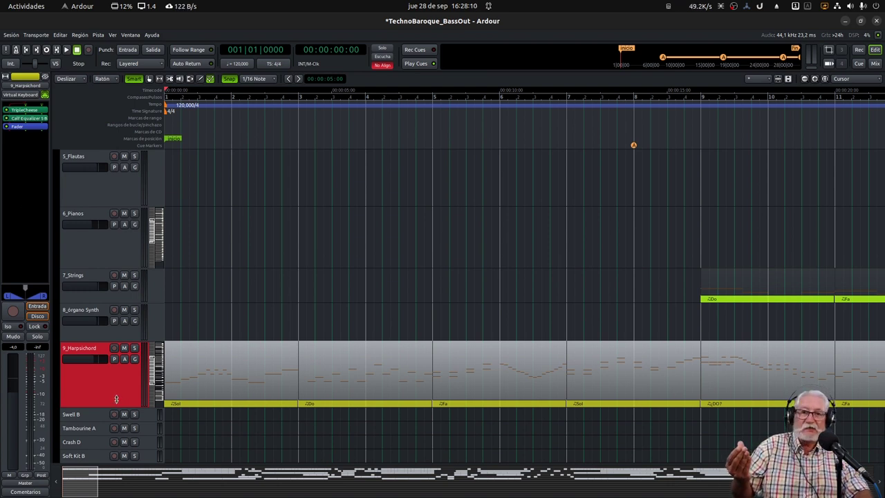
left_click(135, 350)
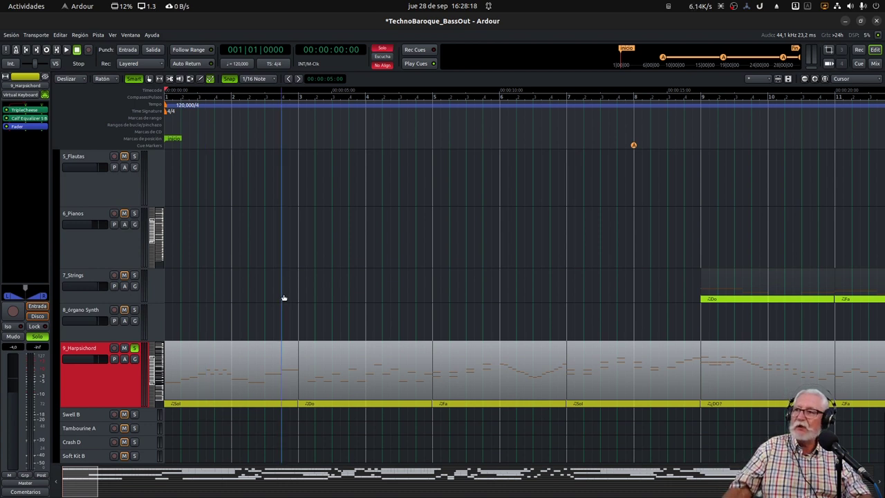
left_click(233, 99)
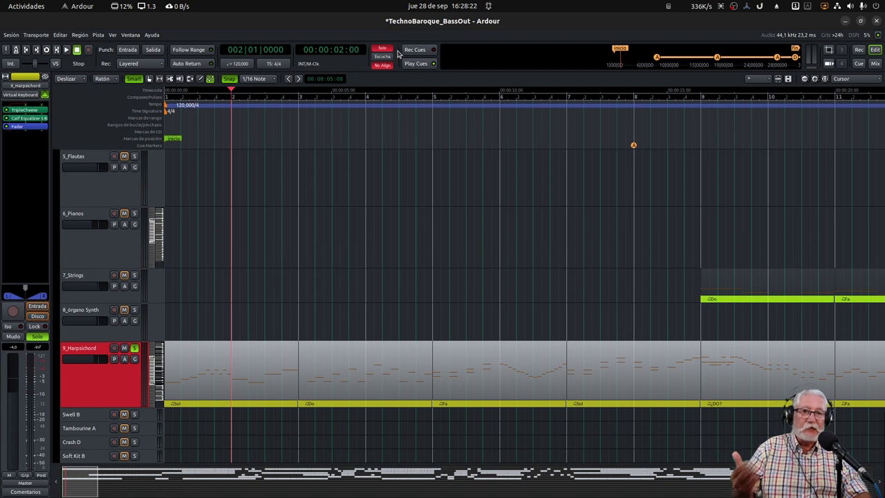
left_click(66, 51)
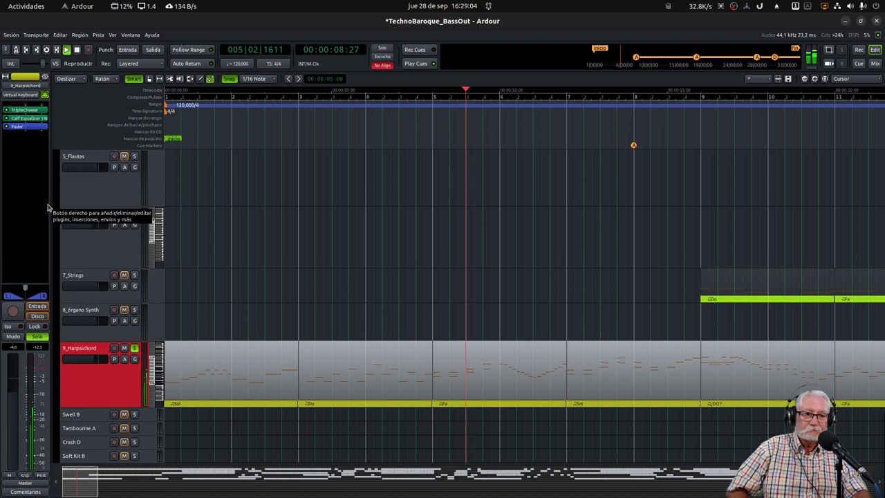
left_click(77, 51)
left_click(135, 349)
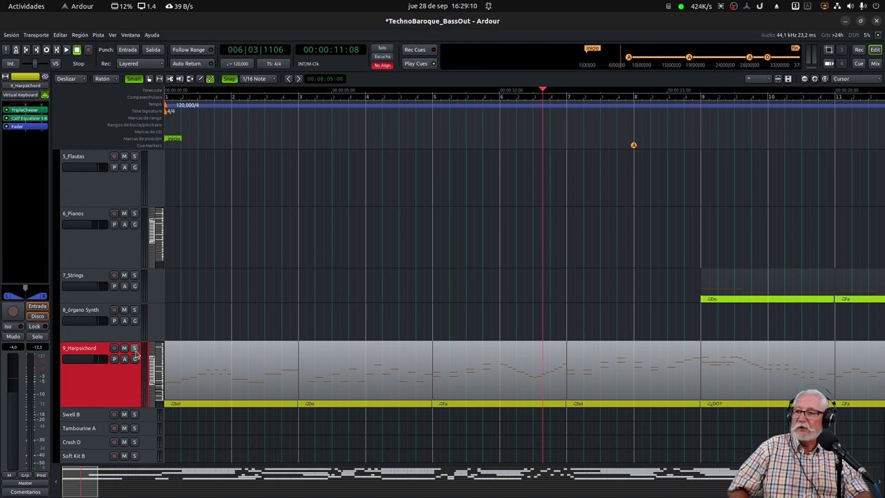
Listen to the 7_Strings track from bar 9, soloing it during playback, and stop playback at the end
left_click_drag(87, 492, 105, 493)
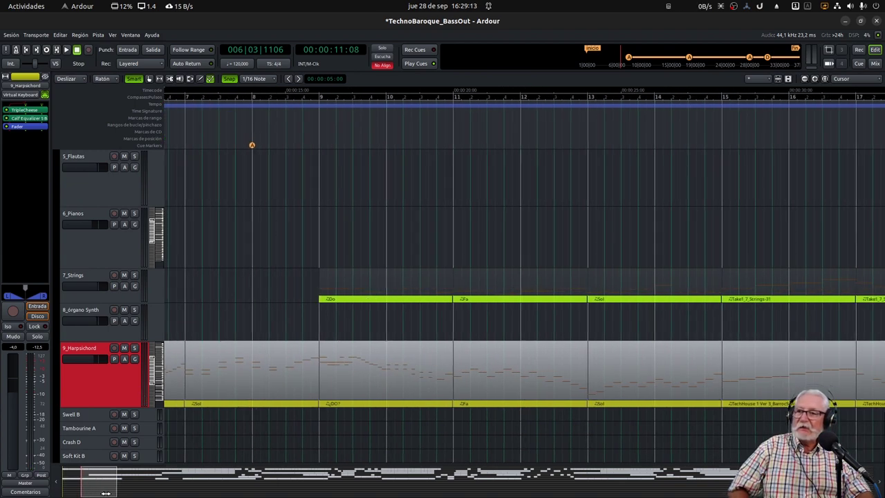
left_click(319, 98)
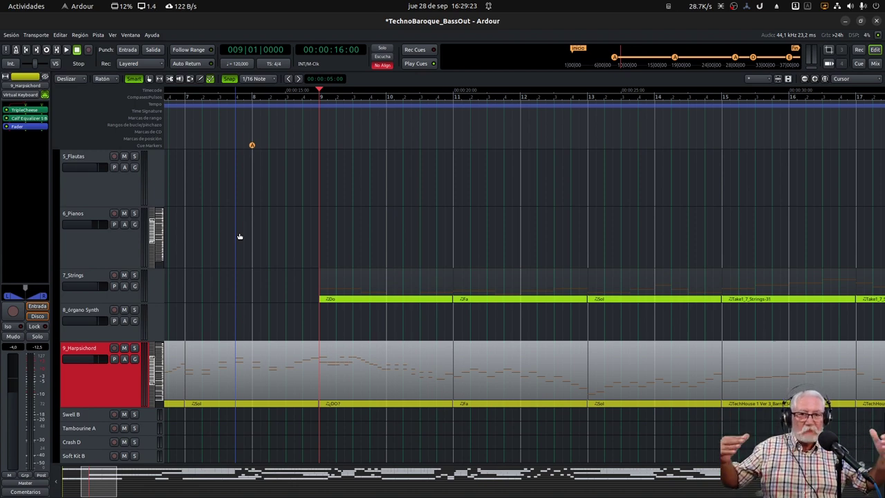
key("space")
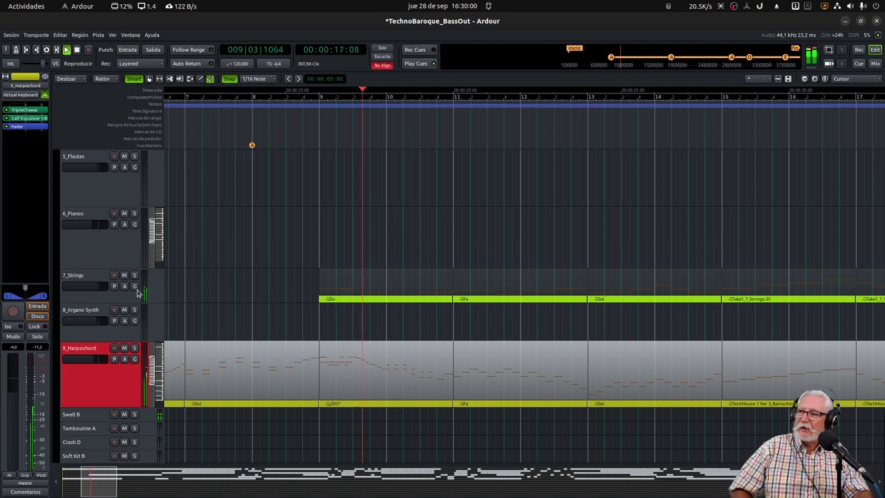
left_click(134, 275)
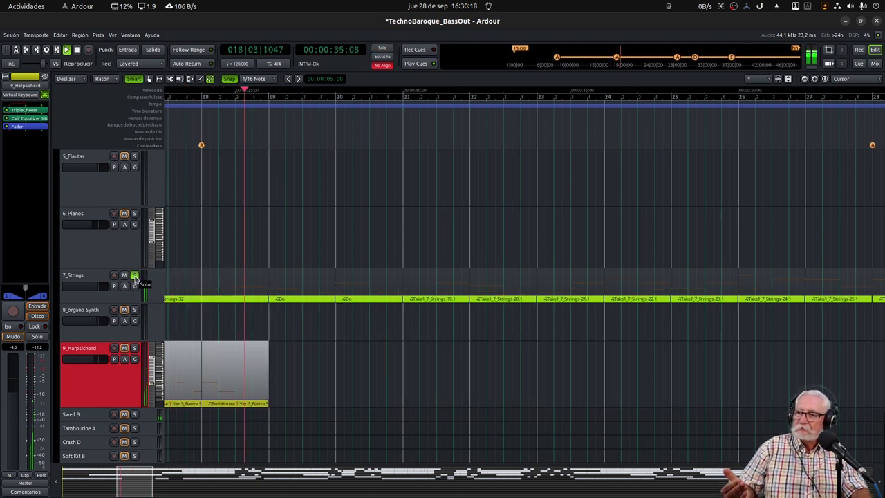
left_click(134, 276)
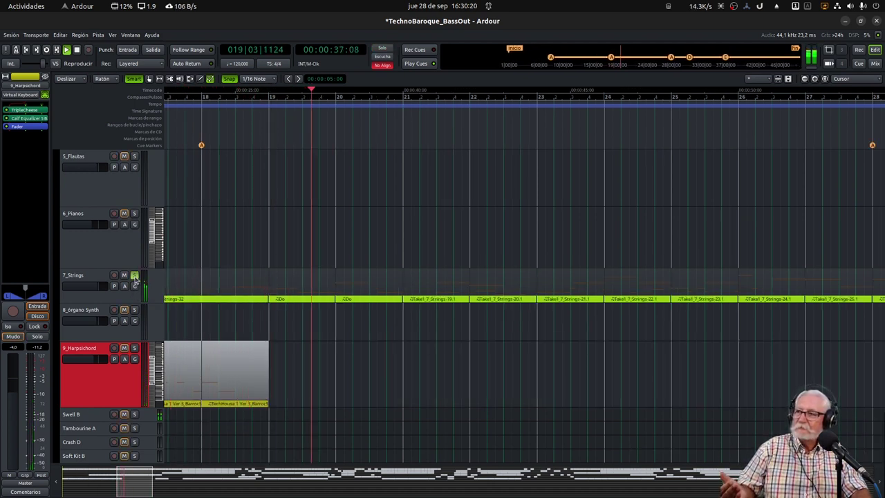
left_click(78, 51)
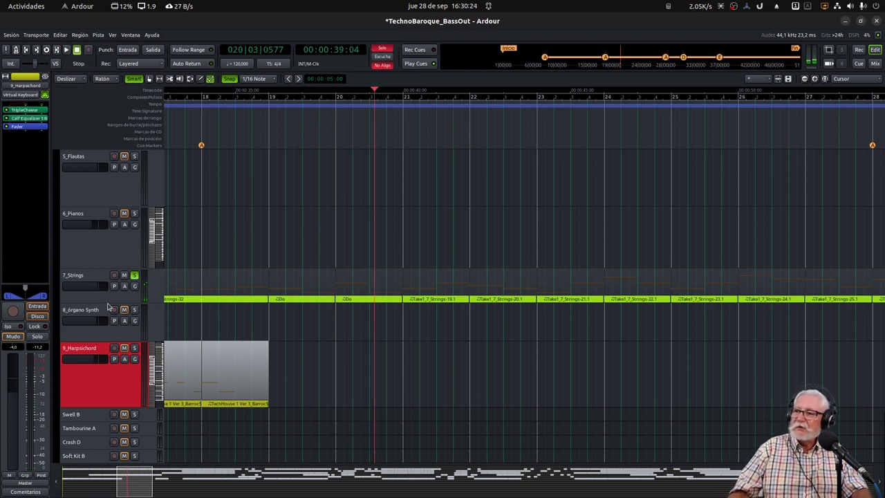
Enlarge the 7_Strings track to show its notes and view its available patches in the Patch Selector, closing it without a change
left_click_drag(108, 300, 108, 402)
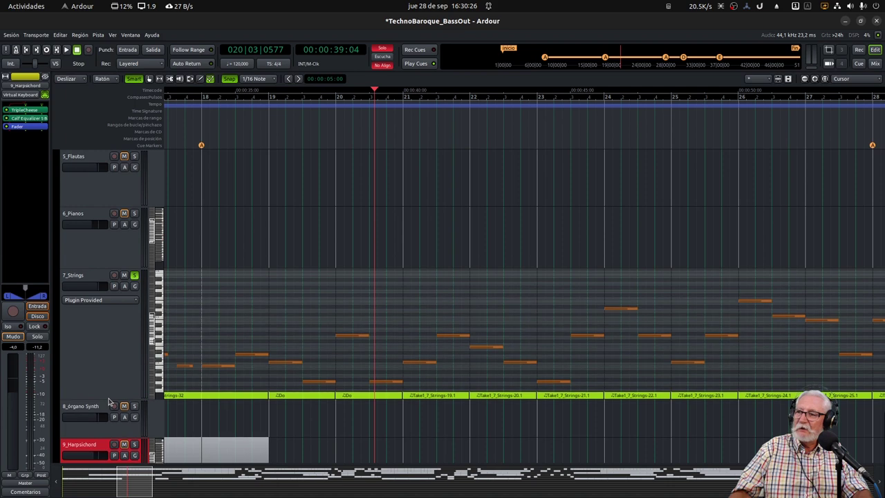
left_click(91, 336)
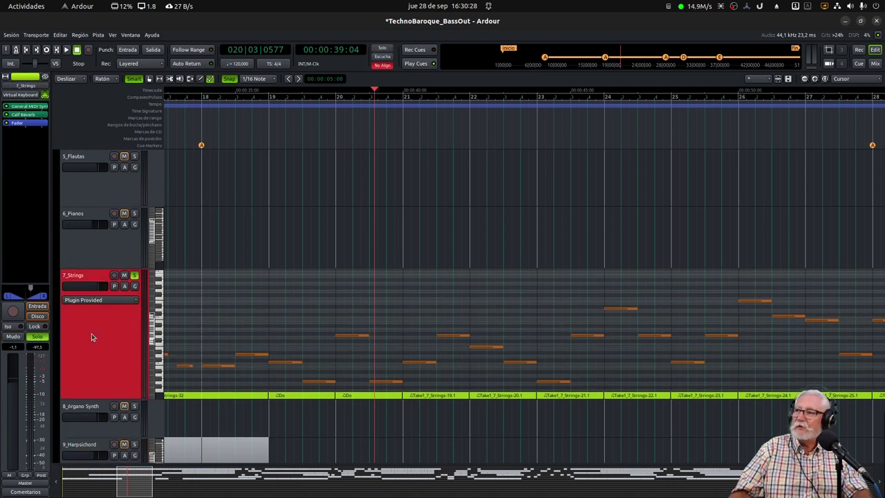
right_click(92, 333)
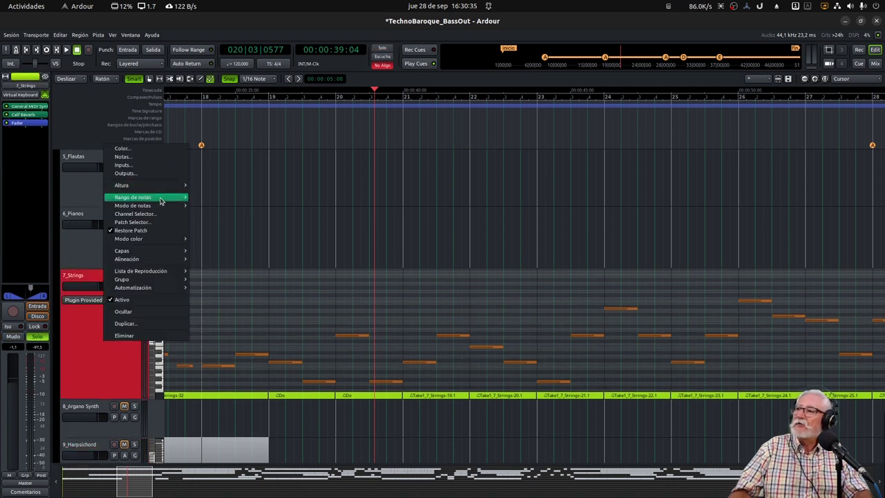
left_click(153, 223)
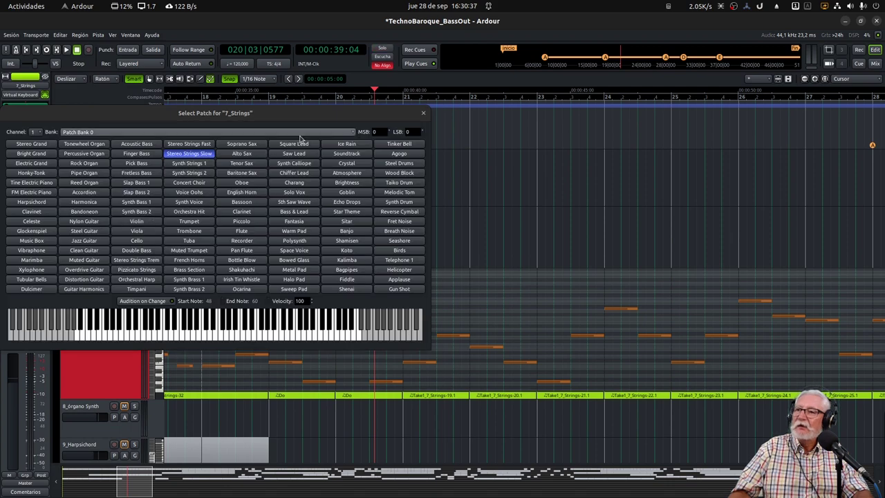
left_click_drag(306, 122, 512, 192)
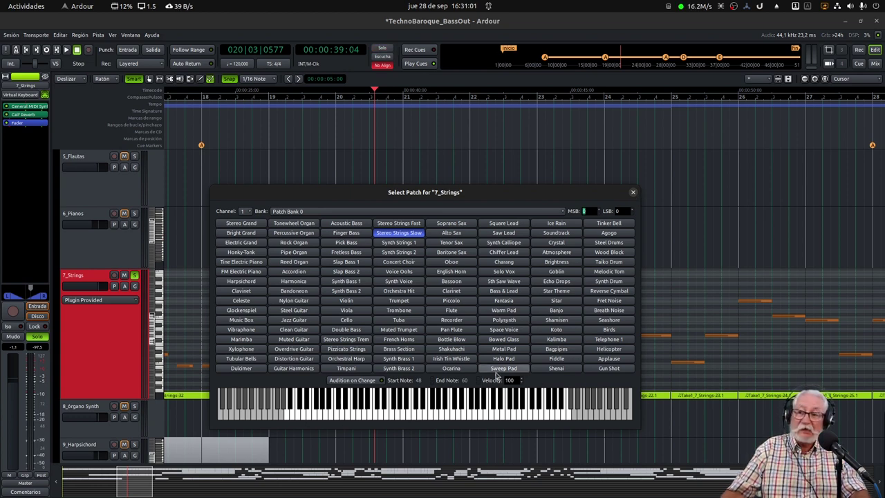
left_click(633, 195)
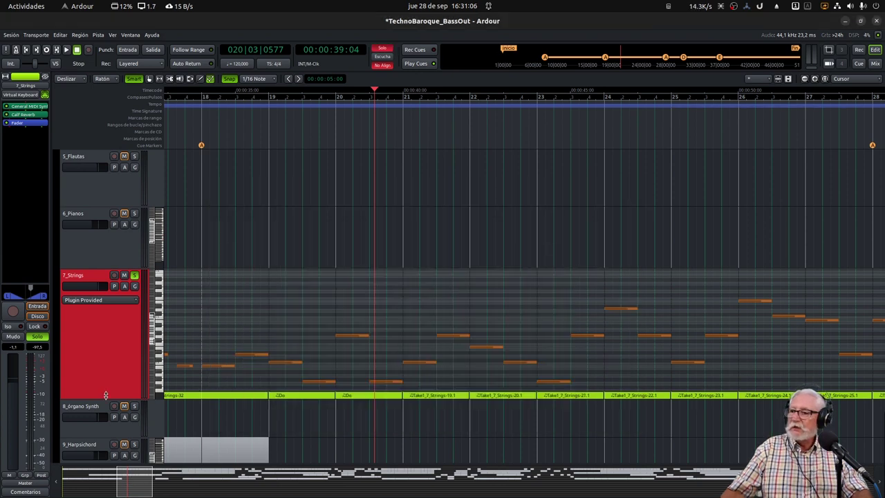
Turn off solo on 7_Strings and reduce the track's height
left_click(134, 275)
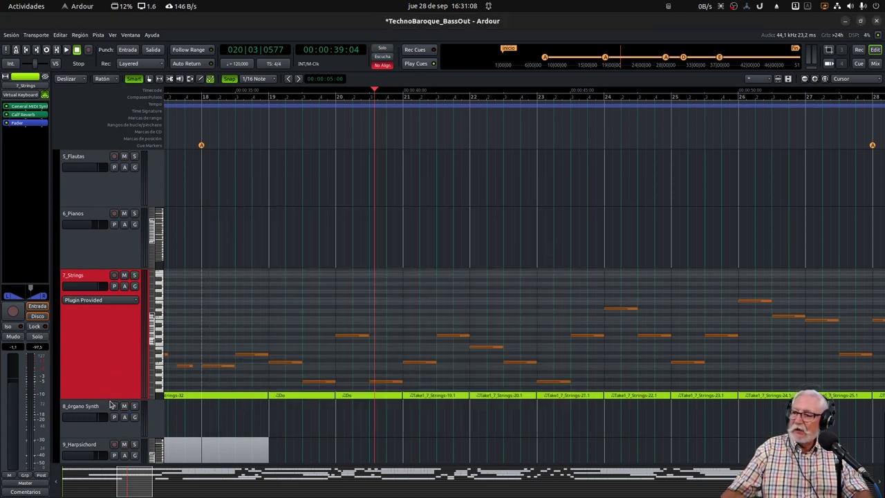
left_click_drag(110, 395, 119, 333)
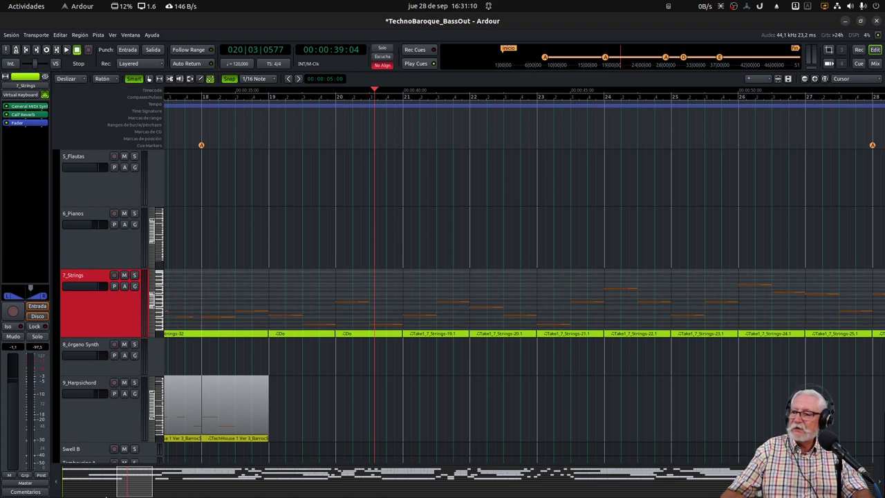
Enlarge the 6_Pianos track and listen to it soloed from bar 31, stopping playback and turning its solo off at the end
left_click_drag(133, 483, 161, 482)
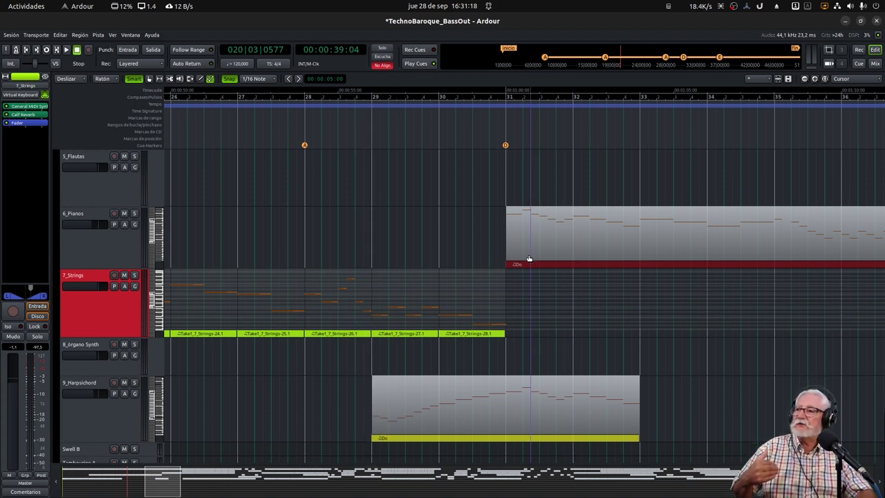
left_click(512, 125)
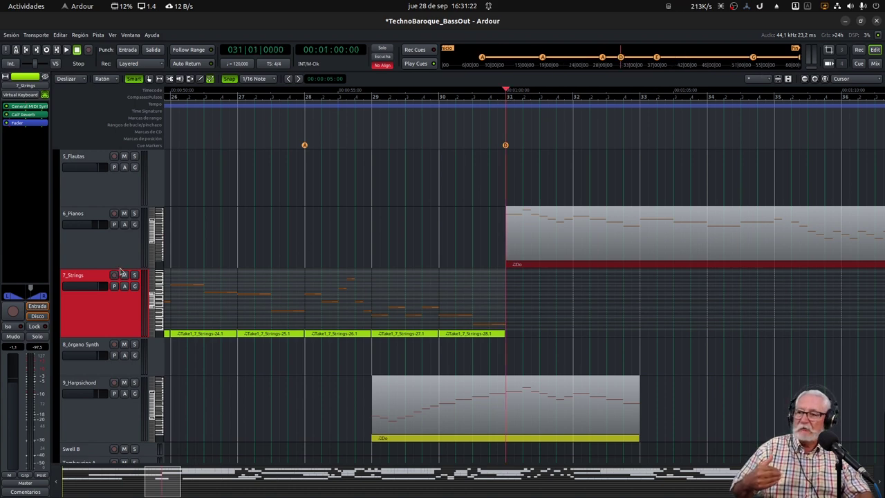
left_click_drag(121, 265, 121, 329)
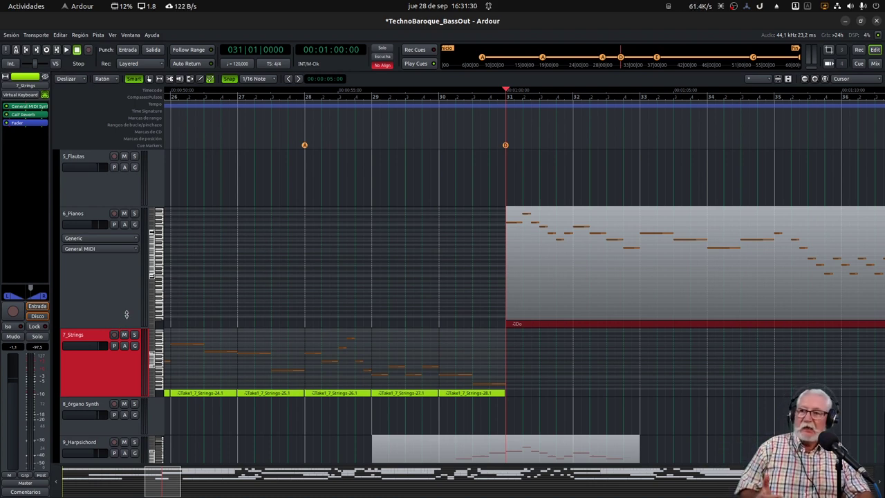
left_click(134, 213)
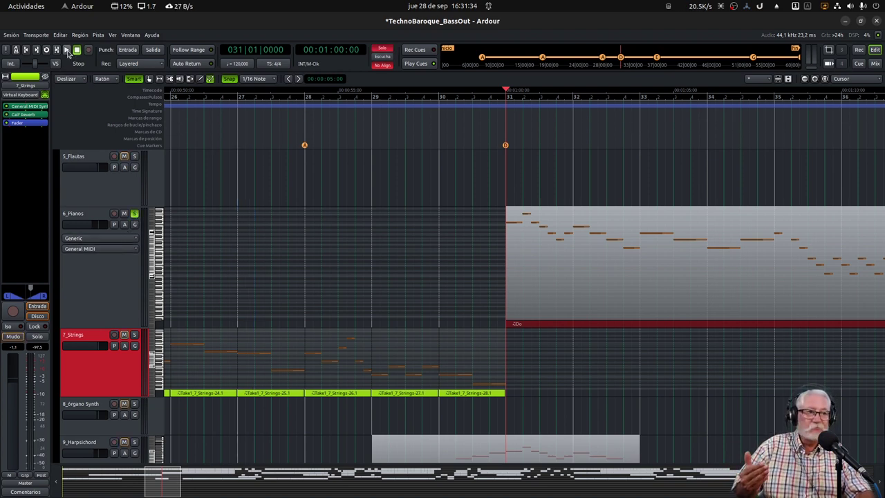
left_click(67, 49)
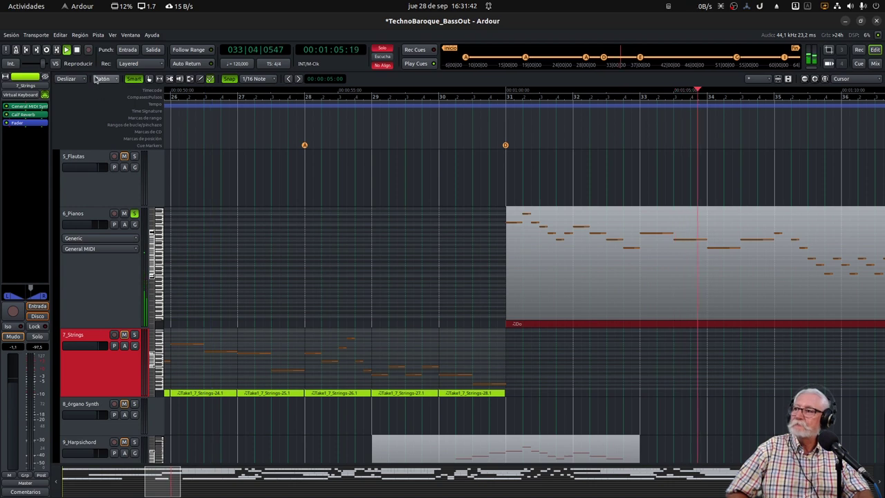
key("space")
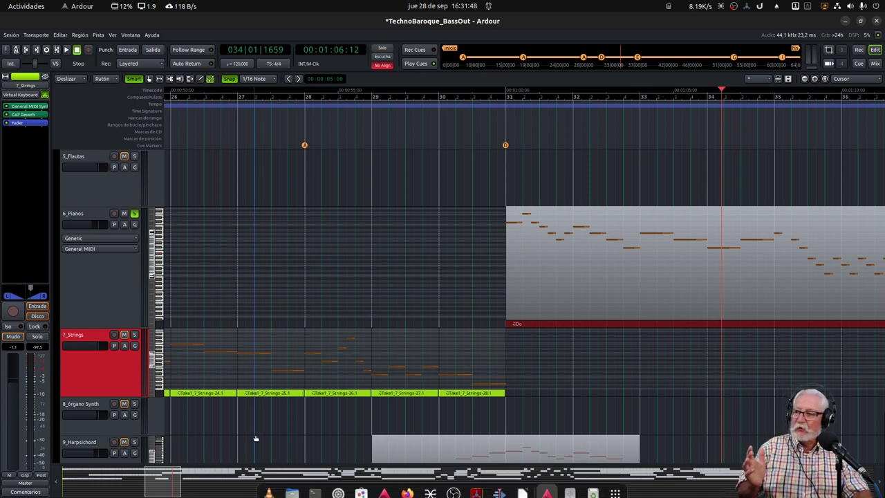
scroll(257, 430, "down", 2)
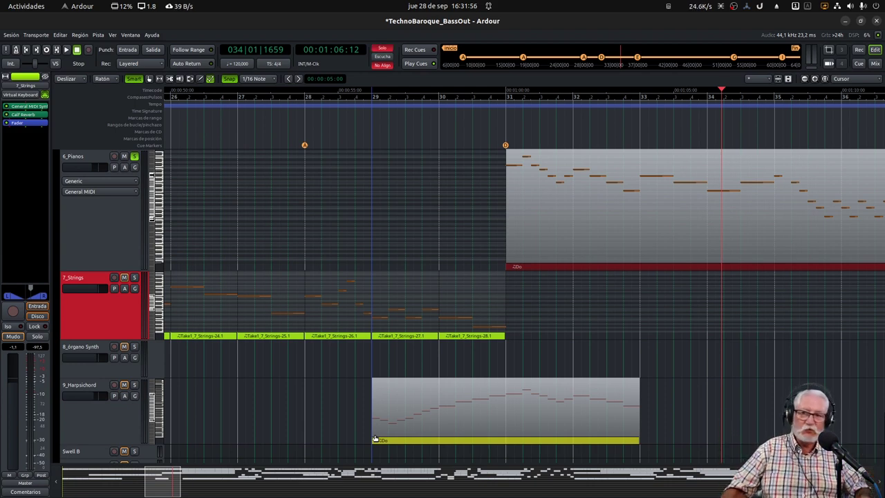
scroll(297, 374, "up", 3)
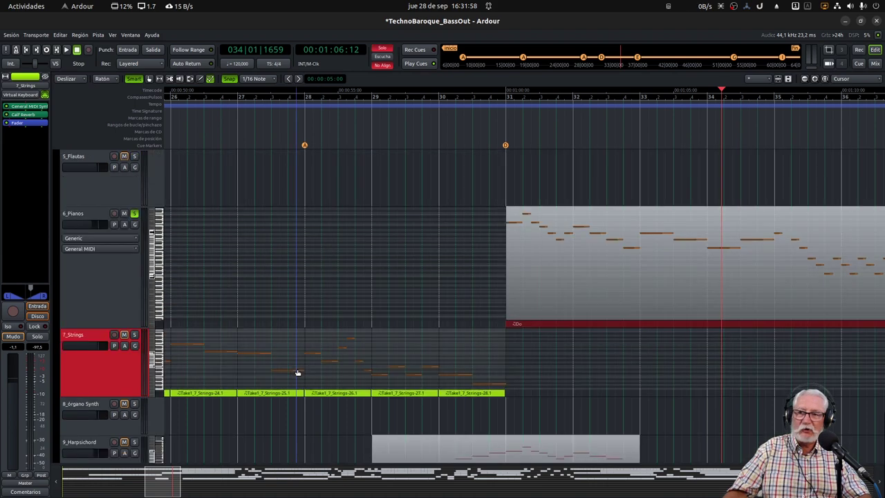
left_click(134, 287)
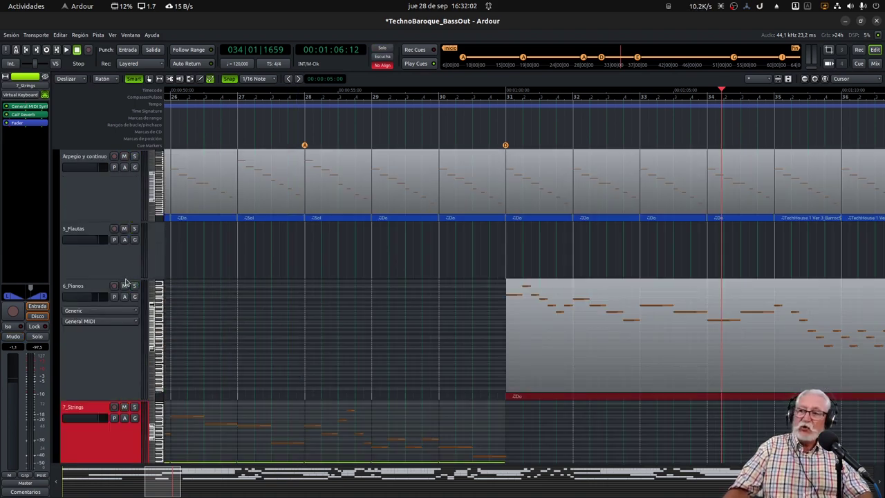
Enlarge the 5_Flautas track and listen from bar 37, starting with it soloed and ending with solo off and playback stopped
left_click_drag(125, 278, 125, 353)
left_click_drag(161, 486, 197, 491)
left_click(276, 97)
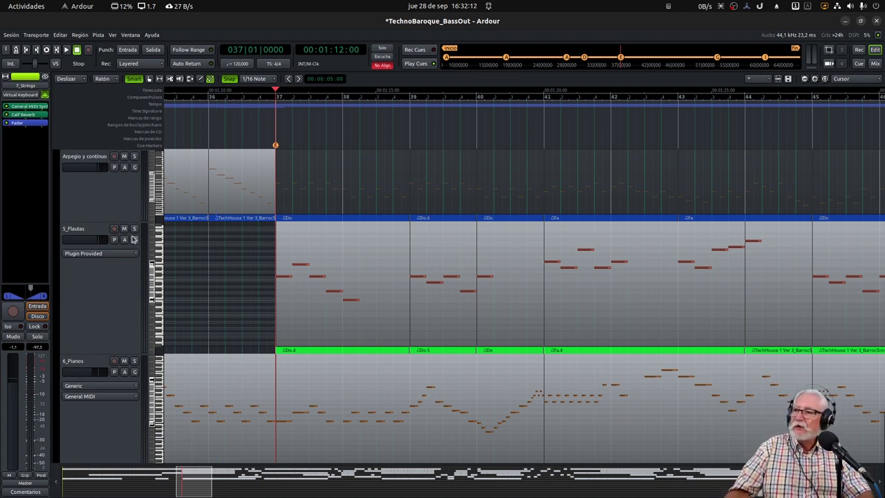
left_click(134, 229)
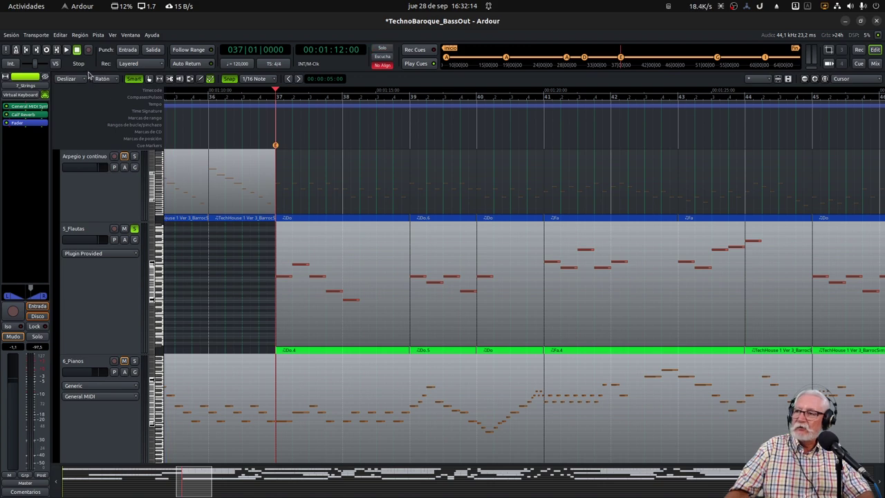
left_click(66, 49)
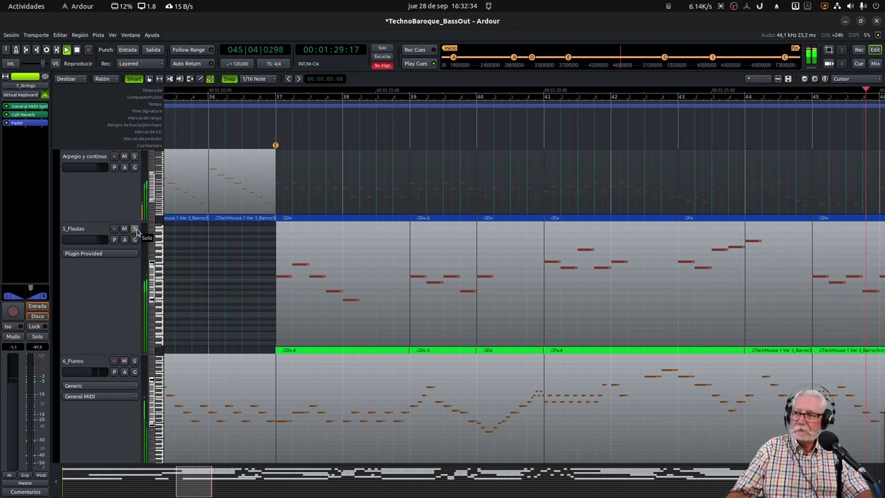
key("space")
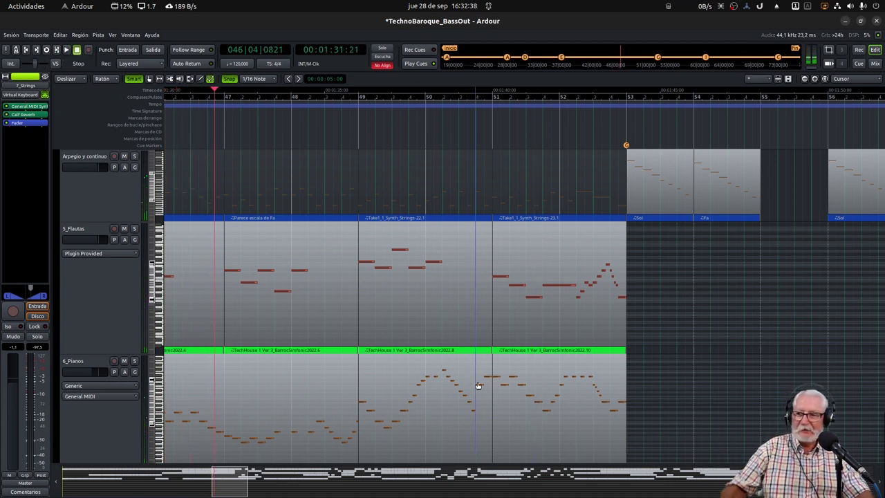
Reduce the heights of the 5_Flautas and 6_Pianos tracks so more tracks fit in the editor
scroll(671, 382, "down", 1)
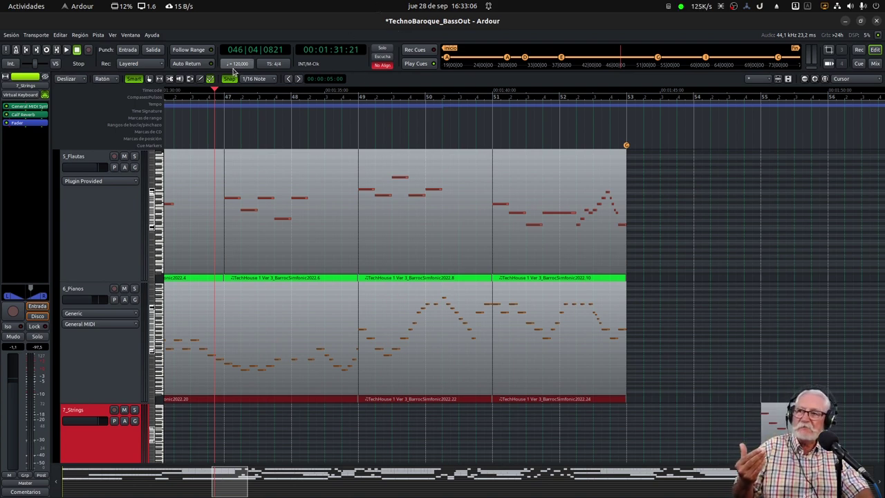
left_click_drag(231, 494, 256, 492)
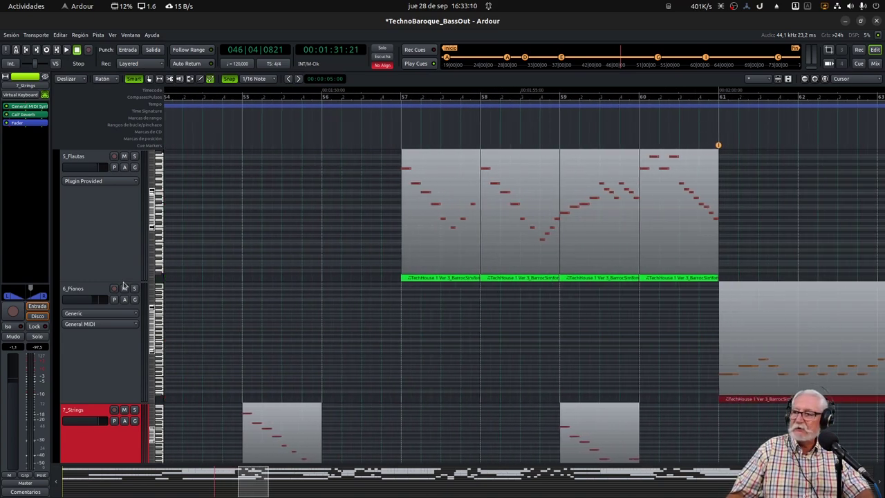
left_click_drag(96, 277, 110, 218)
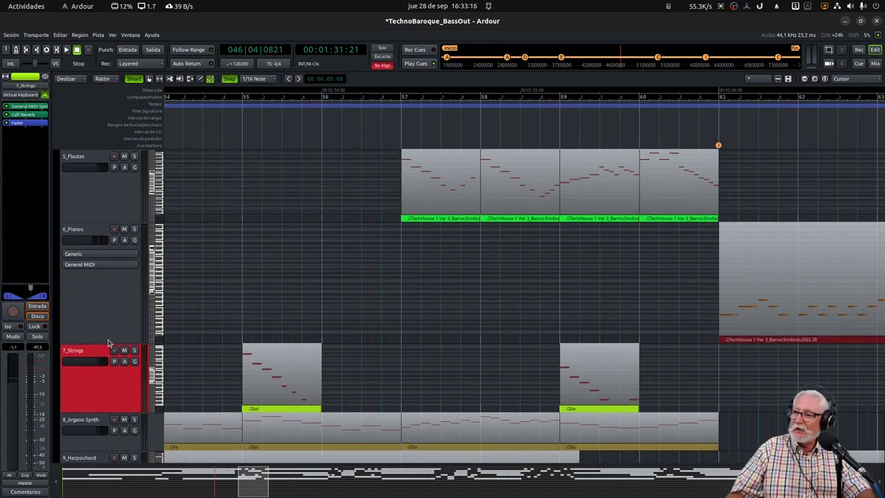
left_click_drag(101, 341, 101, 269)
Make the 5_Flautas, 9_Harpsichord and 7_Strings tracks more compact and show the arrangement from bar 62 onward
left_click_drag(252, 479, 280, 490)
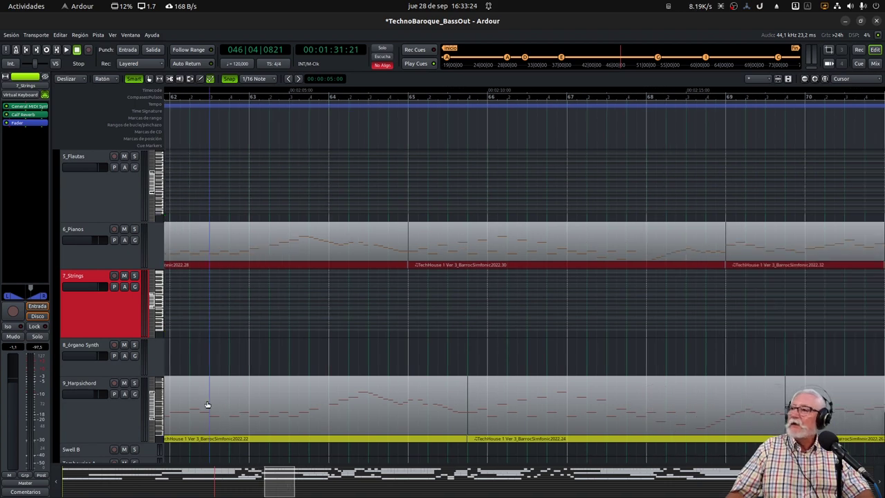
scroll(106, 345, "up", 3)
left_click_drag(103, 306, 106, 284)
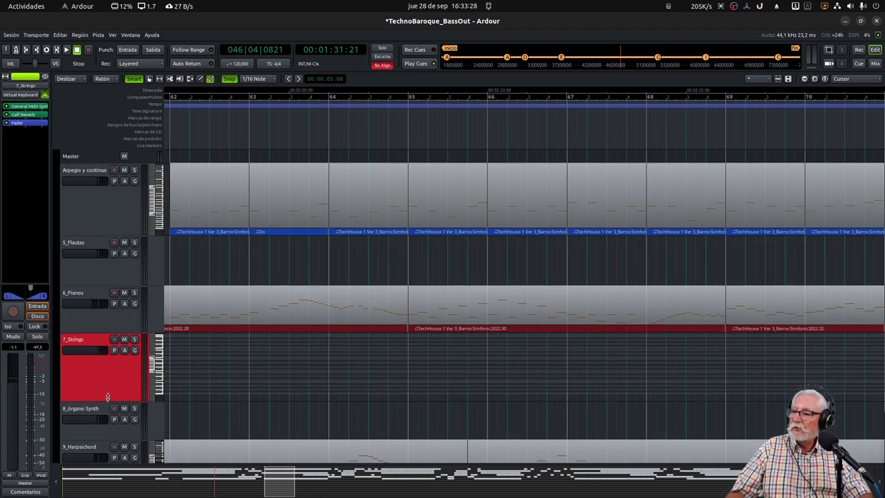
scroll(108, 397, "down", 5)
left_click_drag(117, 347, 115, 280)
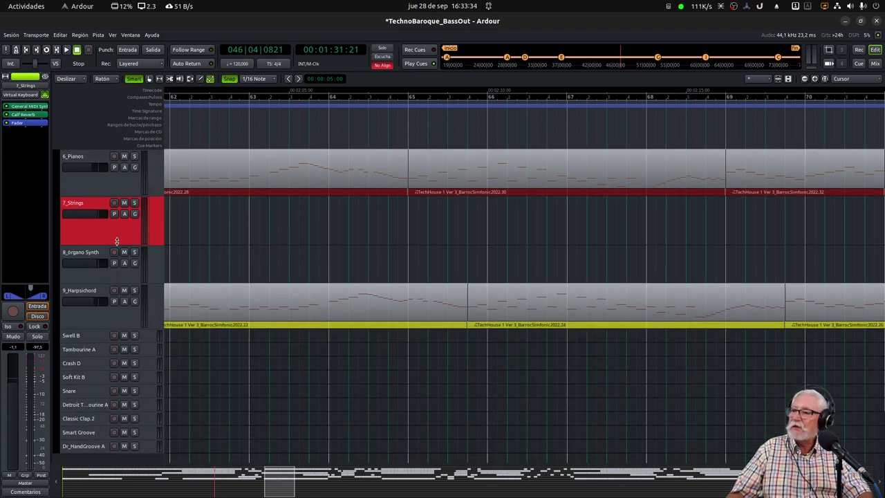
left_click_drag(117, 241, 117, 233)
scroll(229, 415, "up", 5)
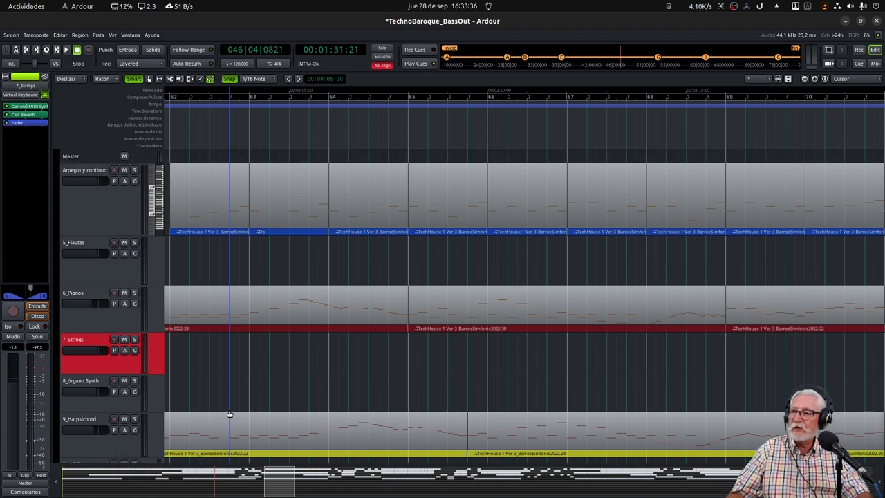
scroll(229, 413, "down", 1)
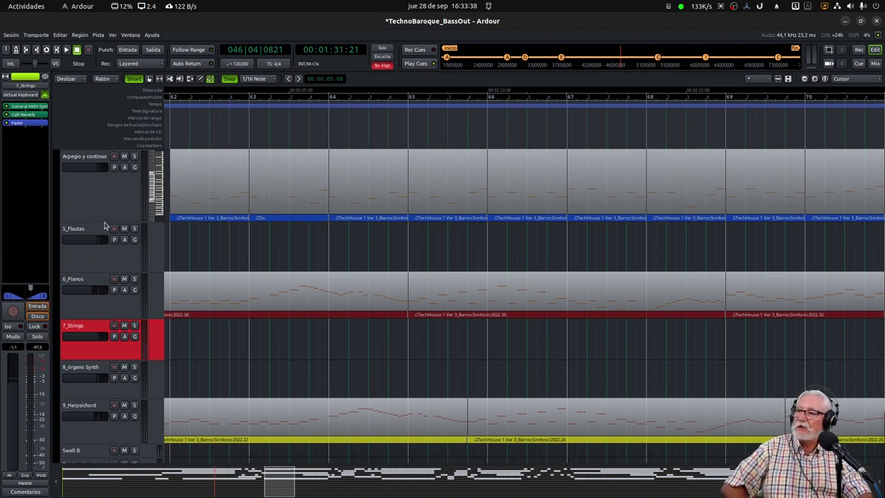
Reduce the Arpegio y continuo track's height and look through the arrangement from bar 62 to about bar 95
left_click_drag(105, 209, 104, 202)
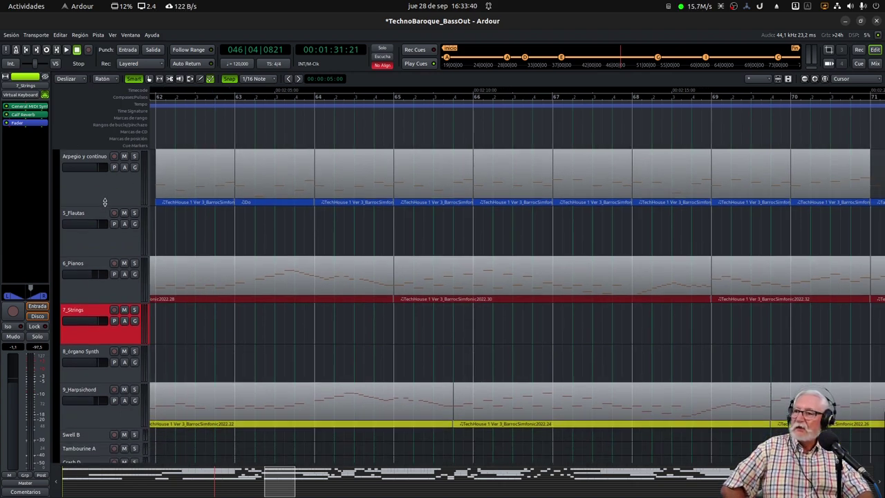
left_click_drag(275, 489, 287, 488)
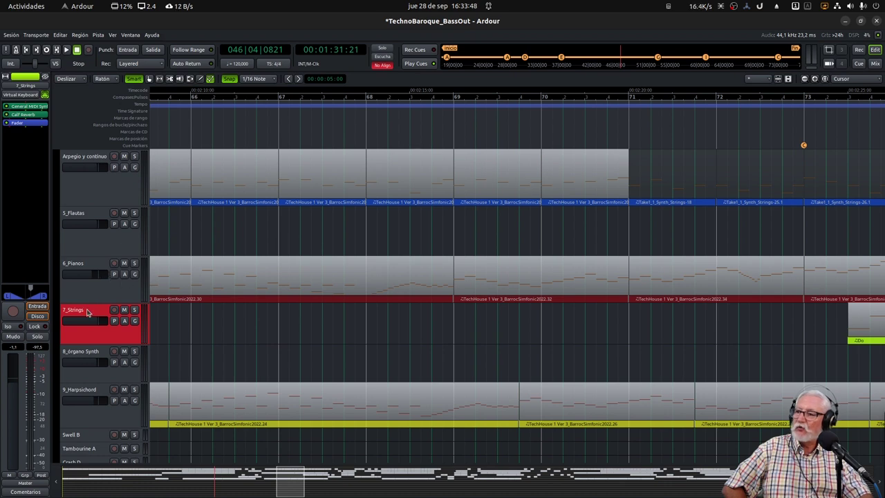
left_click_drag(284, 487, 286, 487)
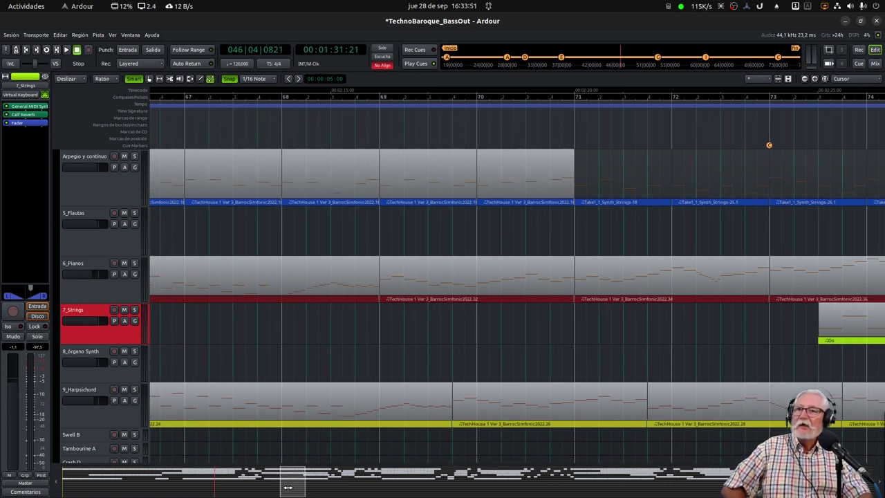
left_click(770, 146)
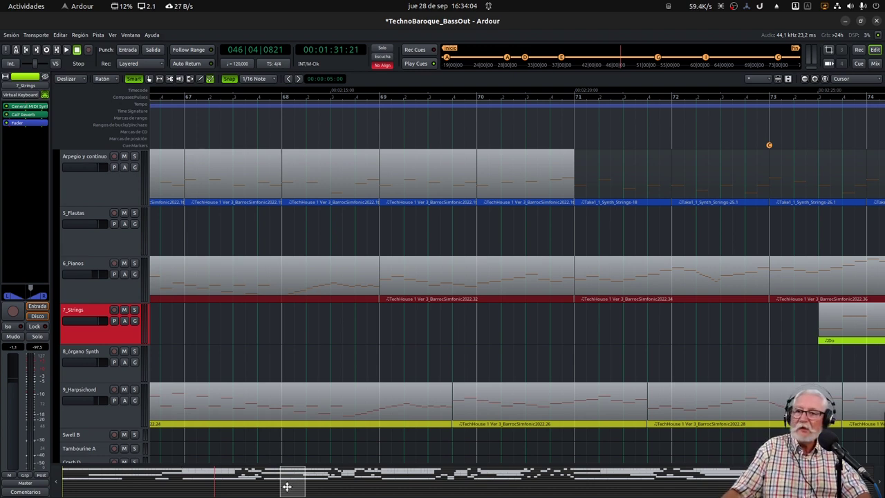
left_click_drag(287, 486, 299, 486)
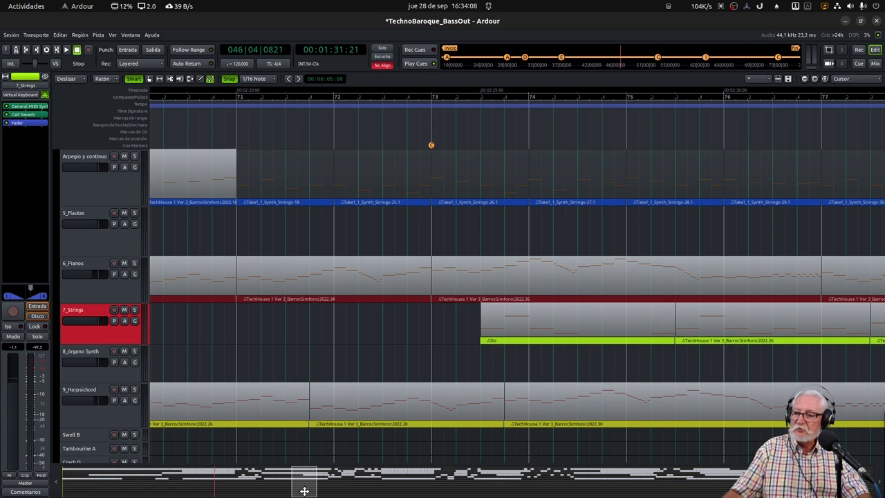
left_click_drag(304, 491, 311, 490)
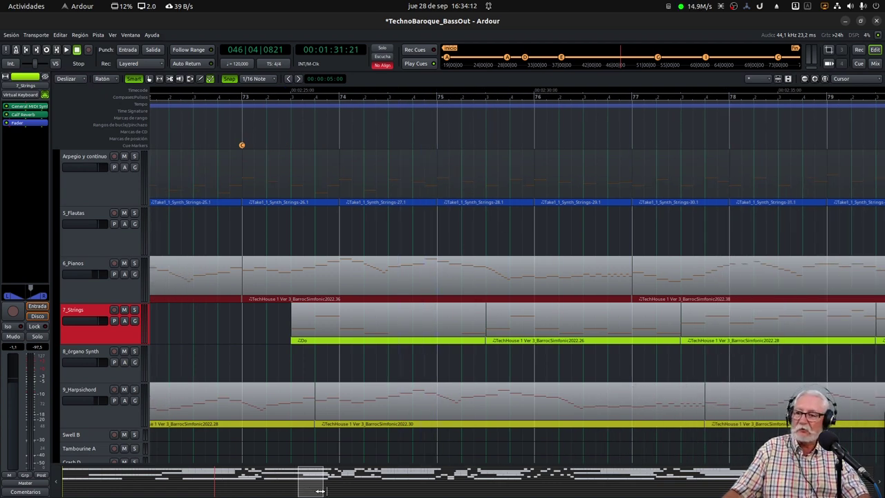
left_click_drag(311, 484, 328, 491)
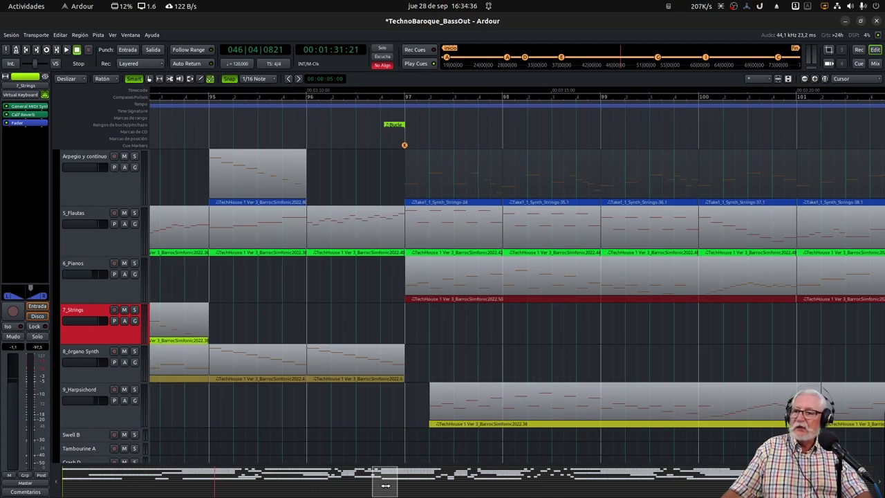
Examine how the parts are distributed from about bar 95 to the end of the arrangement, and return the view to bar 1
left_click_drag(391, 490, 444, 489)
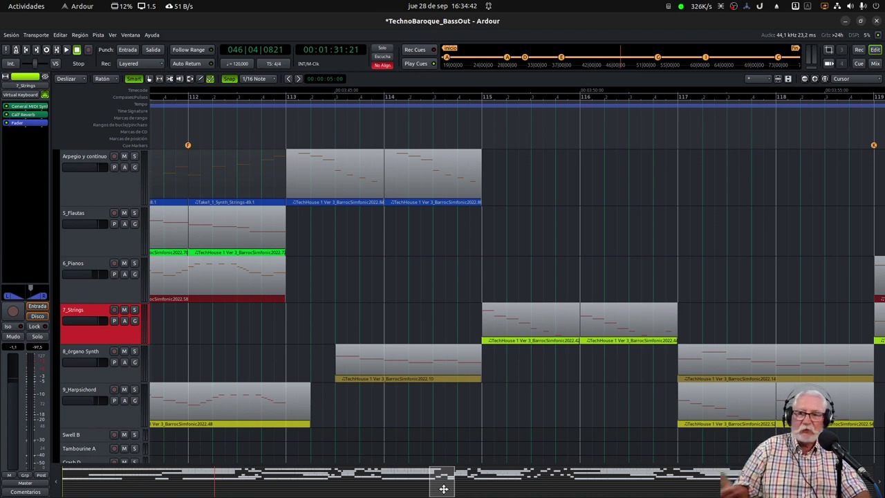
left_click_drag(444, 489, 480, 479)
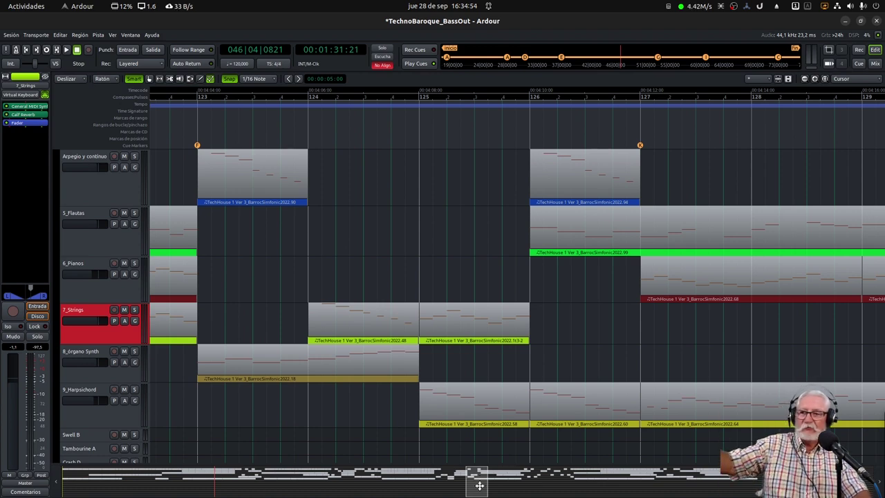
left_click_drag(480, 485, 507, 478)
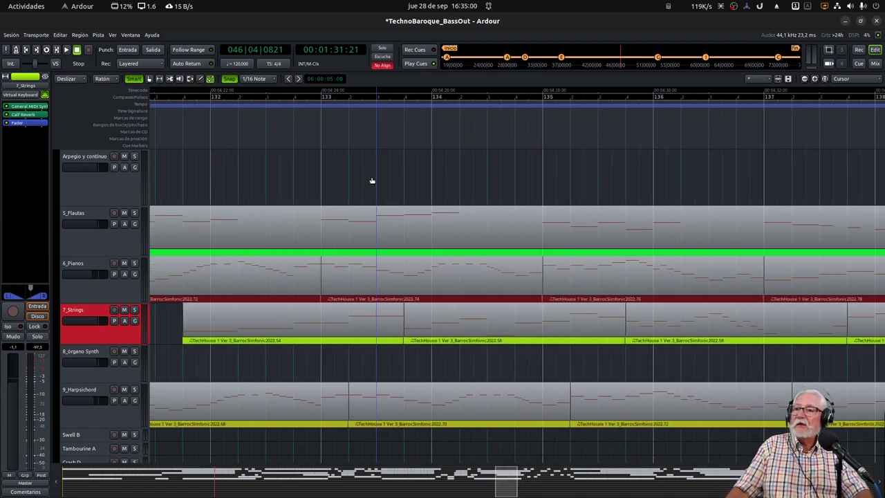
scroll(372, 180, "up", 1)
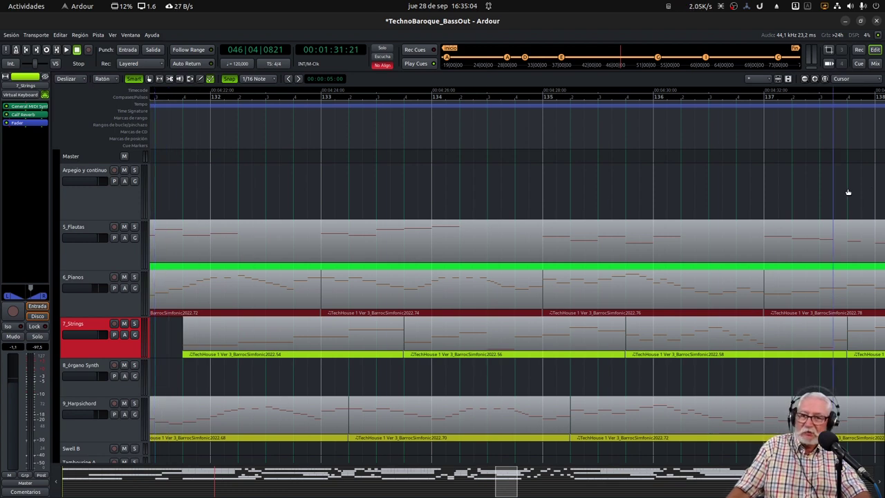
scroll(508, 487, "down", 1)
left_click_drag(508, 487, 526, 489)
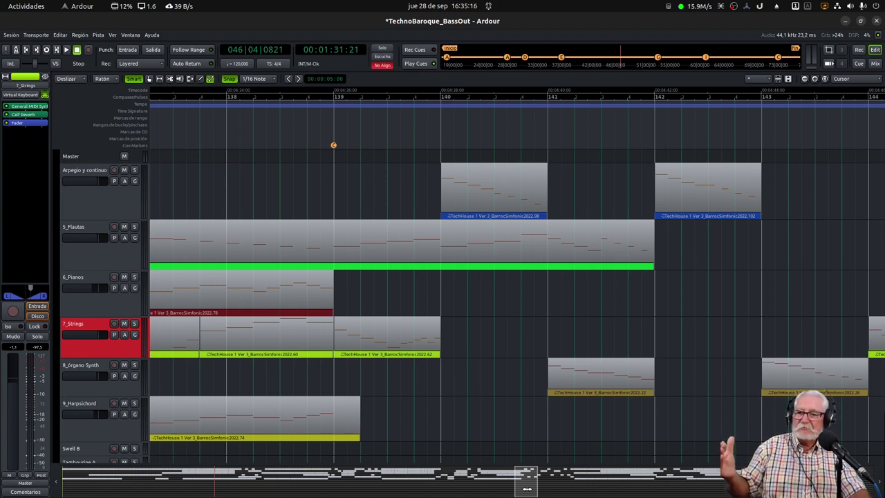
left_click_drag(526, 488, 752, 477)
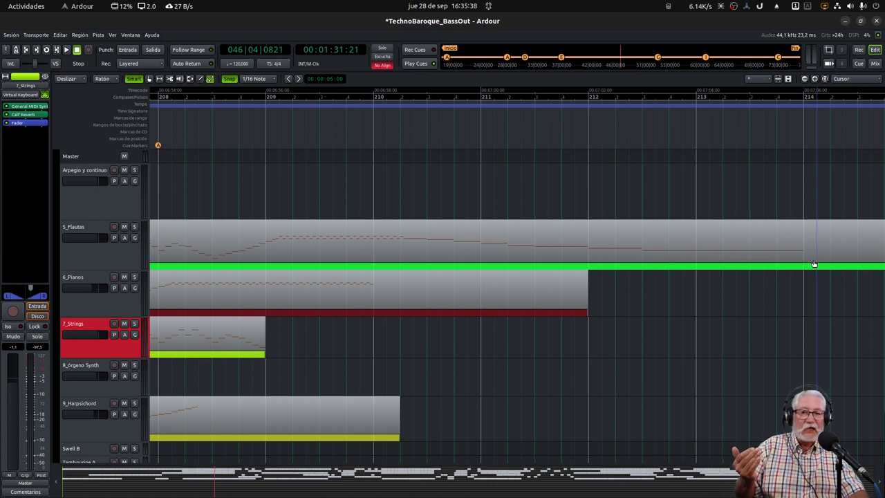
mouse_move(763, 251)
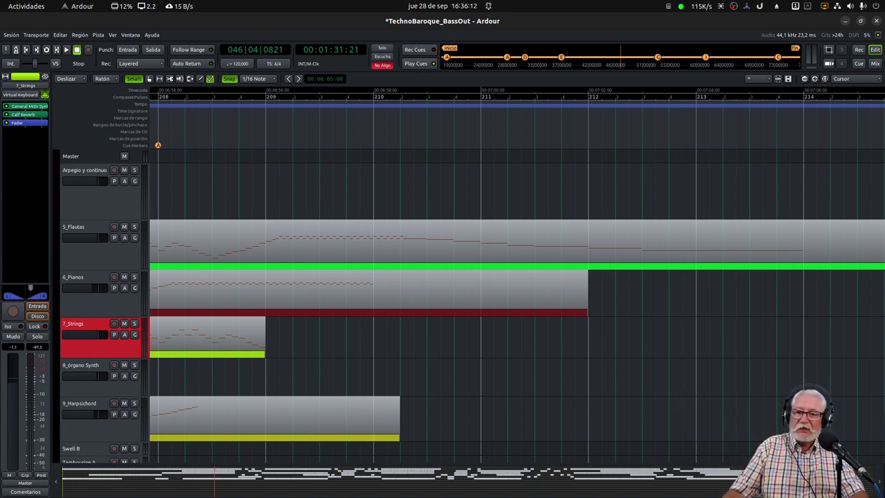
left_click_drag(767, 490, 68, 490)
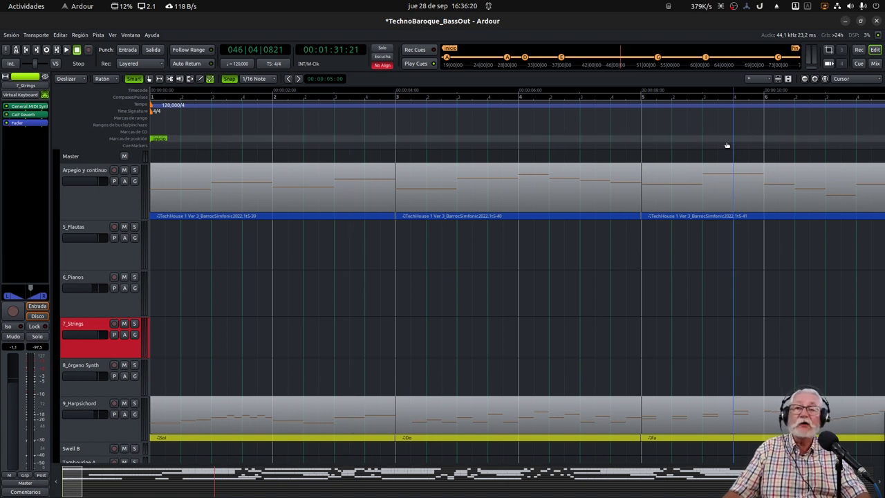
Review the channel strips and their plugins in the mixer, including the percussion channels, and return to the editor
left_click(875, 64)
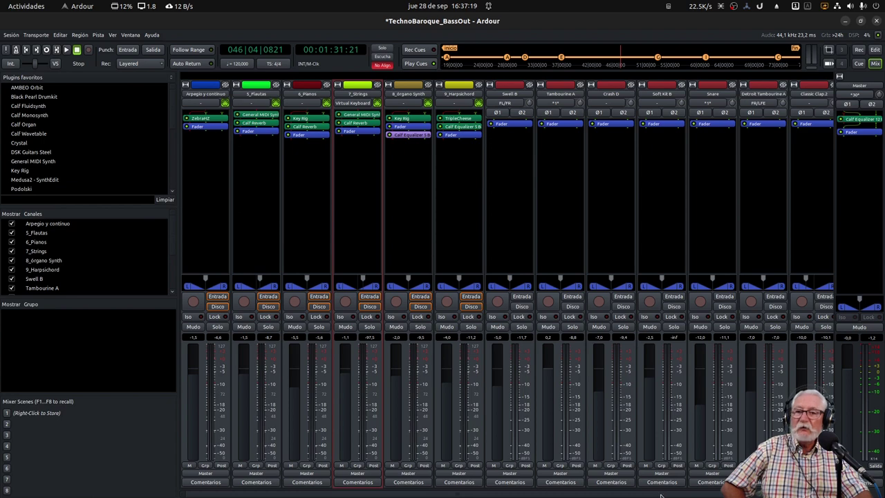
scroll(660, 495, "right", 3)
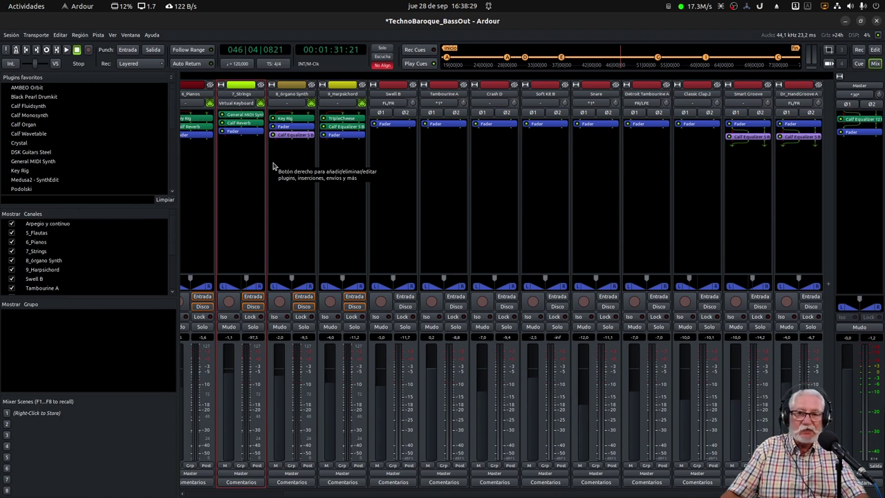
left_click(874, 50)
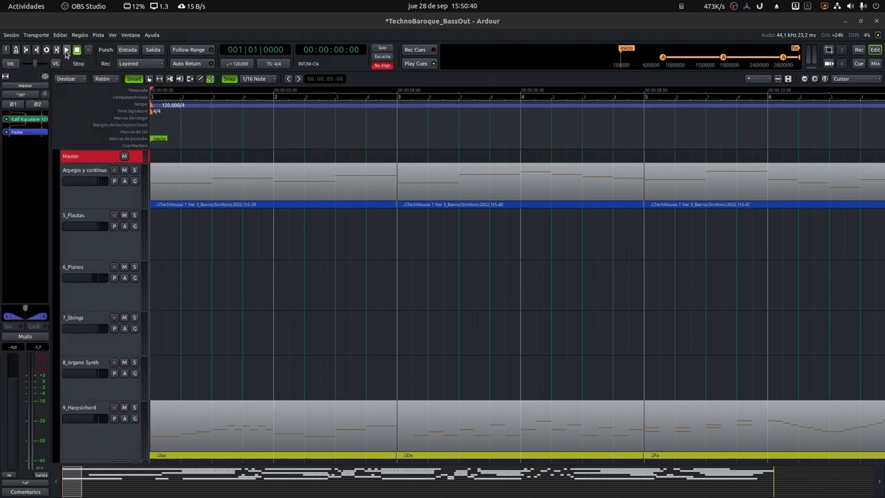
Play the session from bar 1 while enlarging the Arpegio y continuo and 7_Strings tracks and bringing the strings' notes into view
left_click(66, 50)
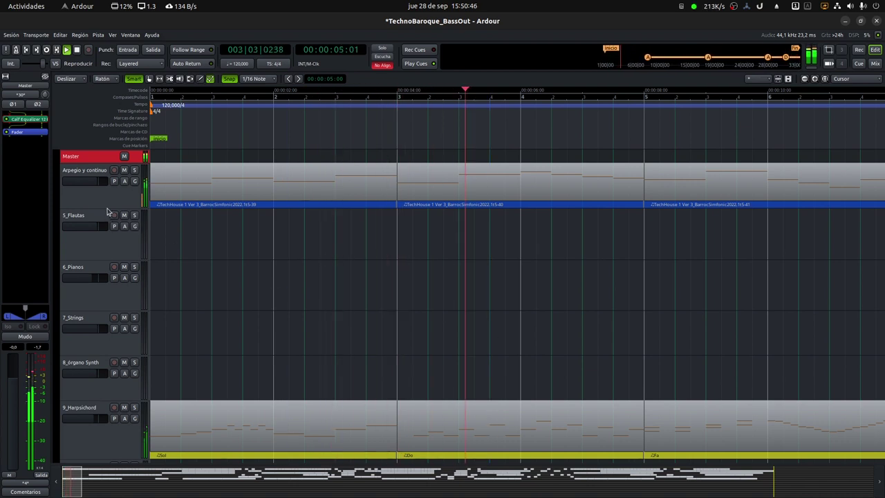
mouse_move(107, 206)
left_mouse_down()
mouse_move(95, 364)
mouse_move(82, 395)
mouse_move(112, 218)
left_mouse_up()
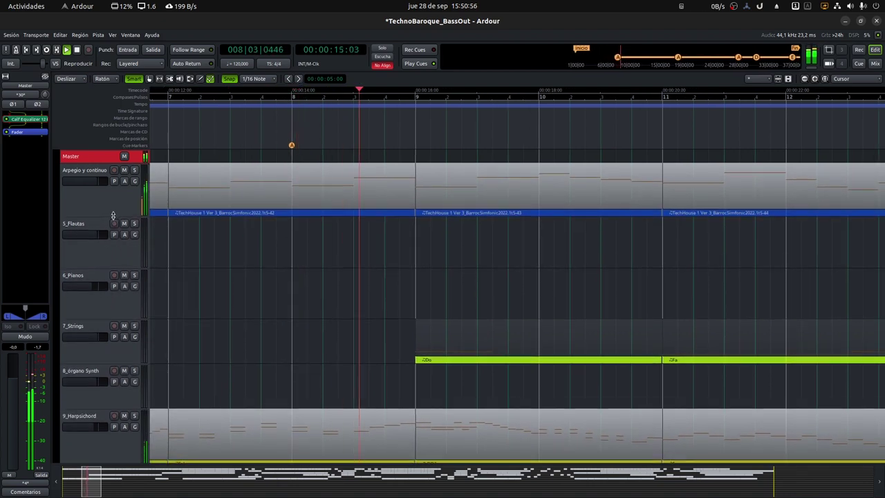
left_click_drag(111, 358, 108, 445)
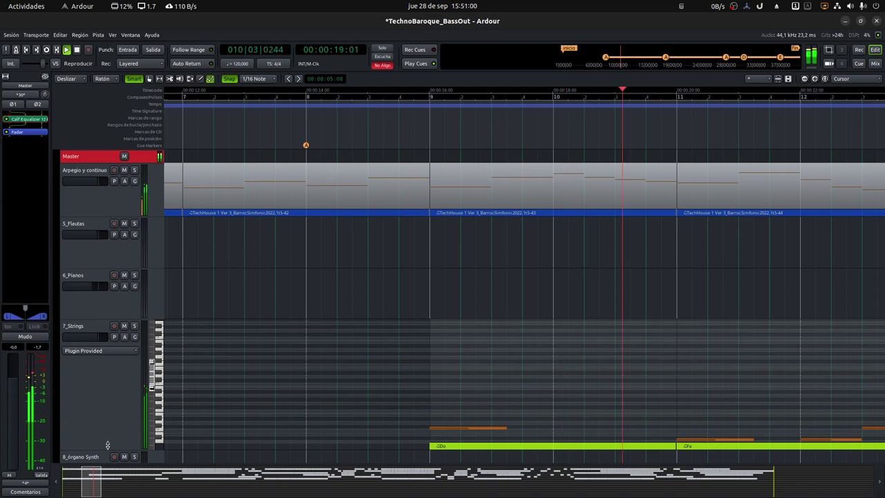
left_click_drag(151, 365, 152, 377)
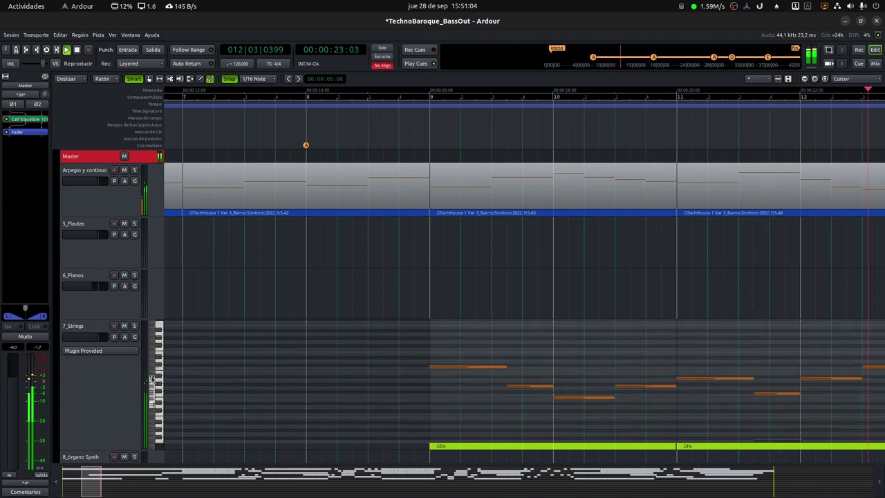
left_click_drag(122, 448, 127, 406)
Enlarge the 9_Harpsichord track during playback so that its piano keyboard and MIDI selectors are shown
scroll(126, 407, "down", 5)
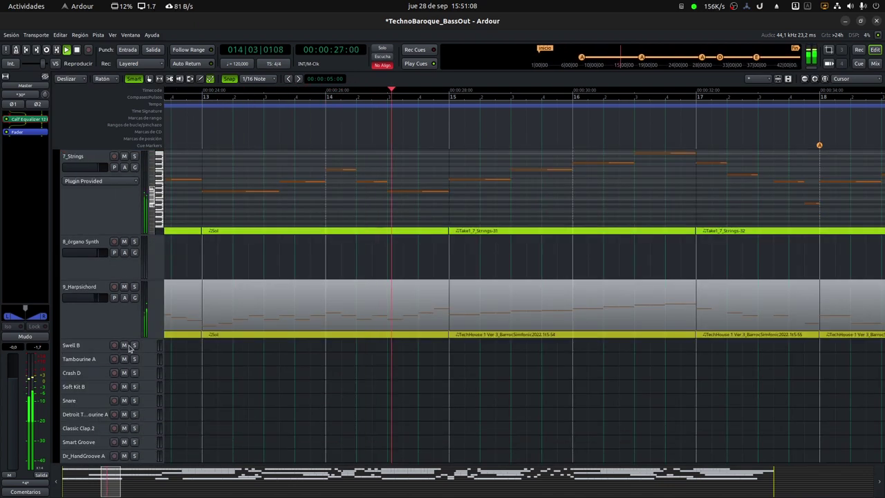
left_click_drag(125, 334, 121, 449)
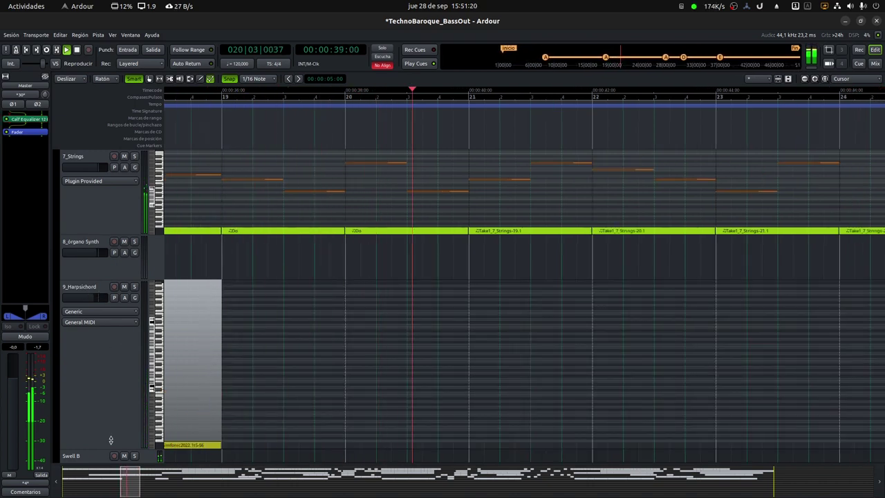
left_click_drag(111, 440, 104, 388)
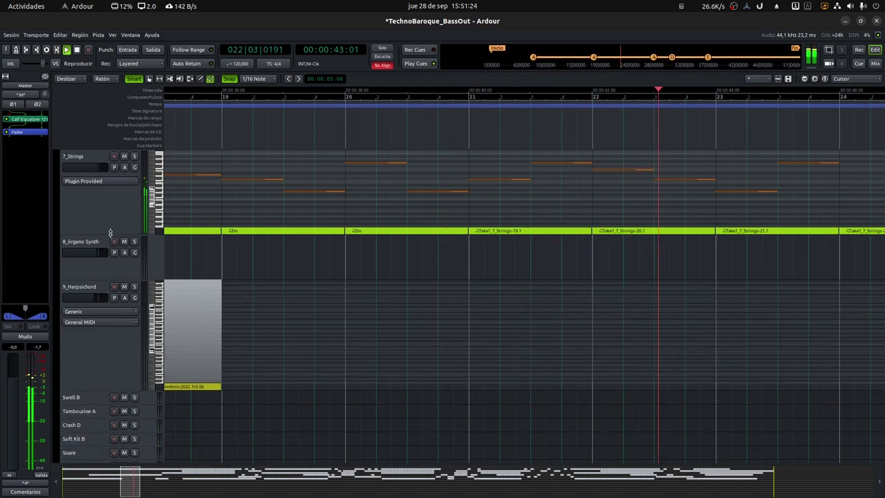
Enlarge the 7_Strings track further and shift its note range to view the higher notes around bars 25 to 30
left_click_drag(110, 233, 97, 370)
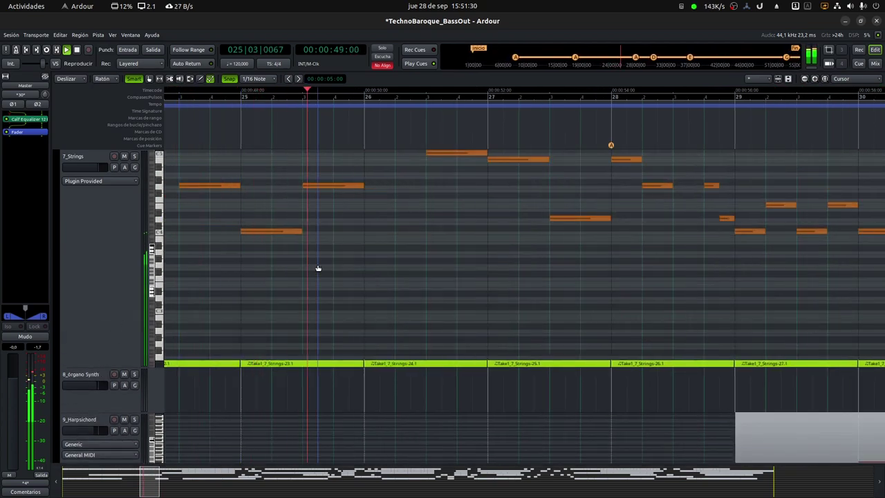
scroll(152, 272, "up", 1)
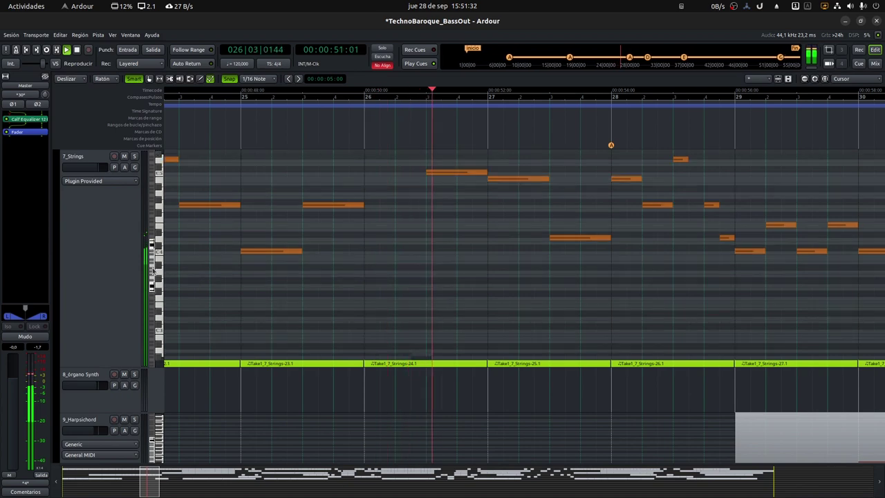
scroll(152, 271, "up", 3)
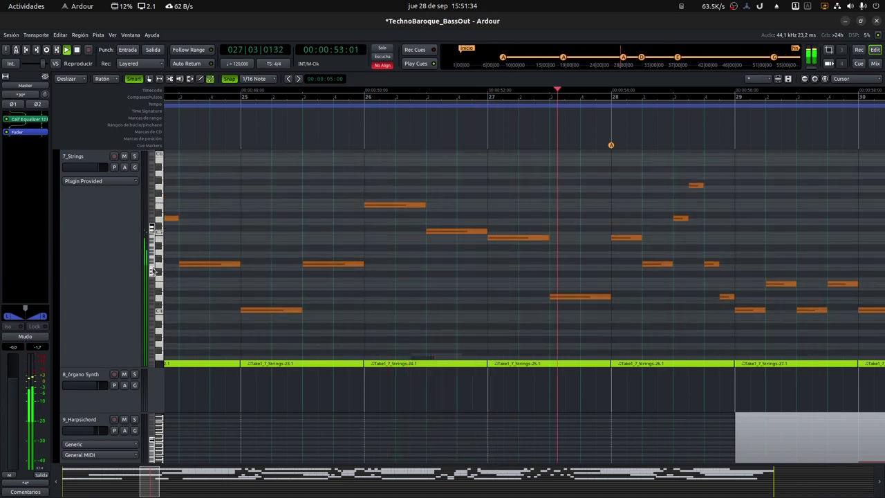
Shrink the 7_Strings track to a compact height and bring the tracks from Master downward back into view
left_click_drag(118, 365, 125, 275)
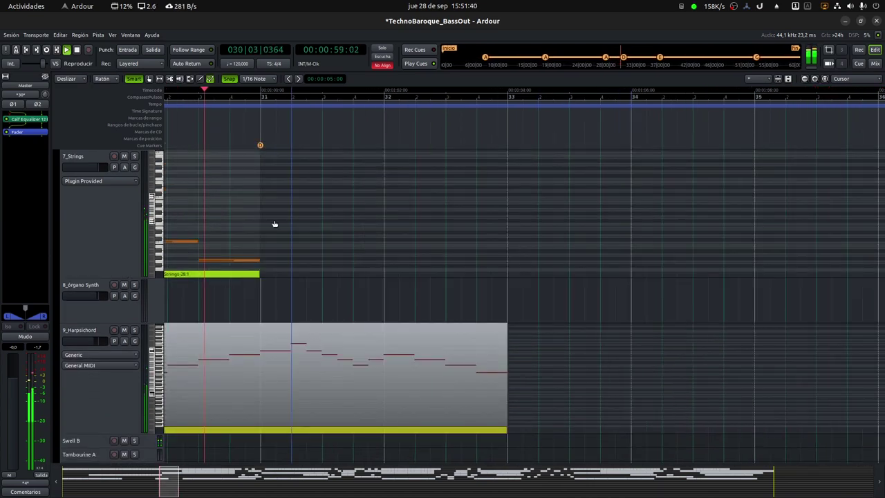
left_click_drag(115, 275, 107, 215)
scroll(102, 322, "up", 5)
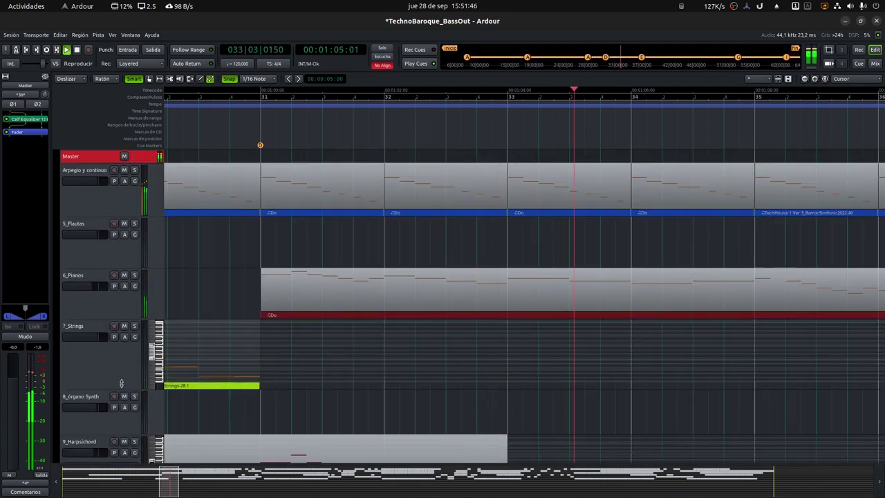
left_click_drag(111, 392, 113, 371)
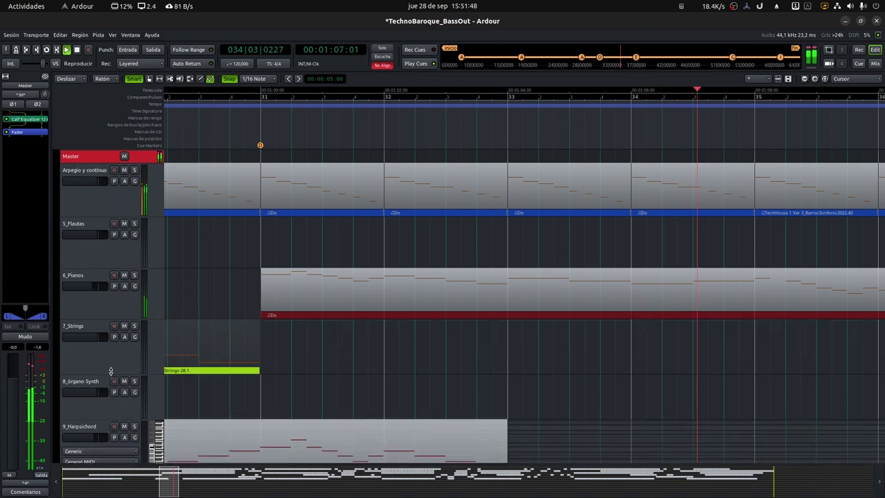
Slightly reduce the heights of the 6_Pianos and 8_órgano Synth tracks while playback continues
left_click_drag(119, 316, 118, 310)
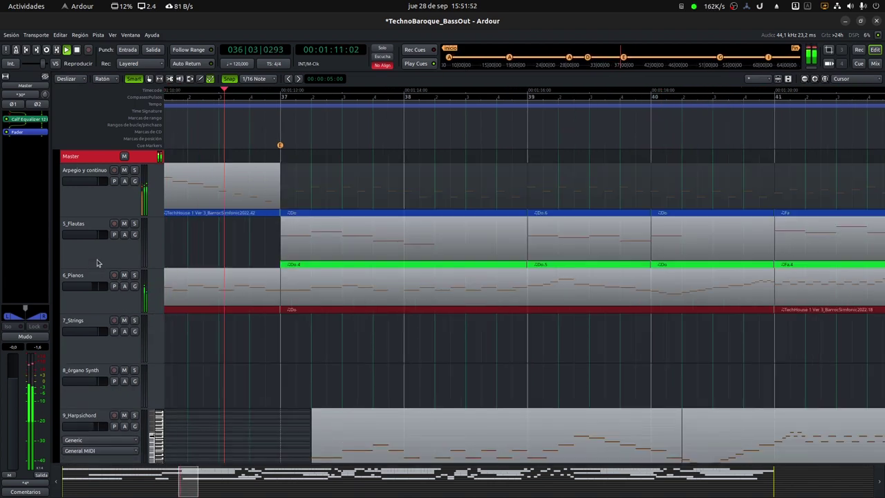
left_click(100, 270)
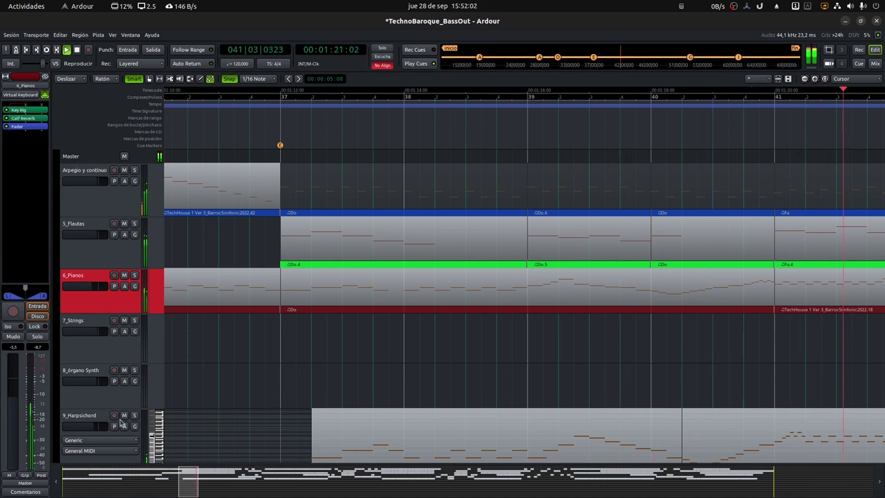
left_click(99, 408)
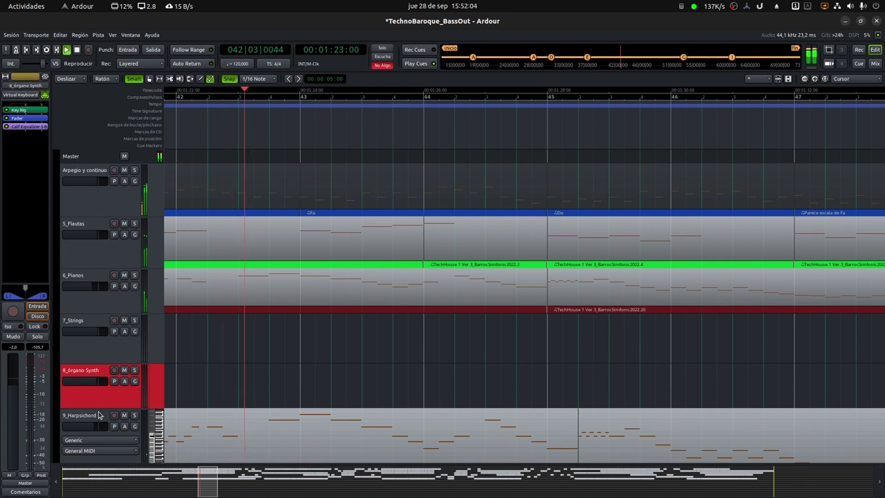
left_click_drag(103, 406, 103, 400)
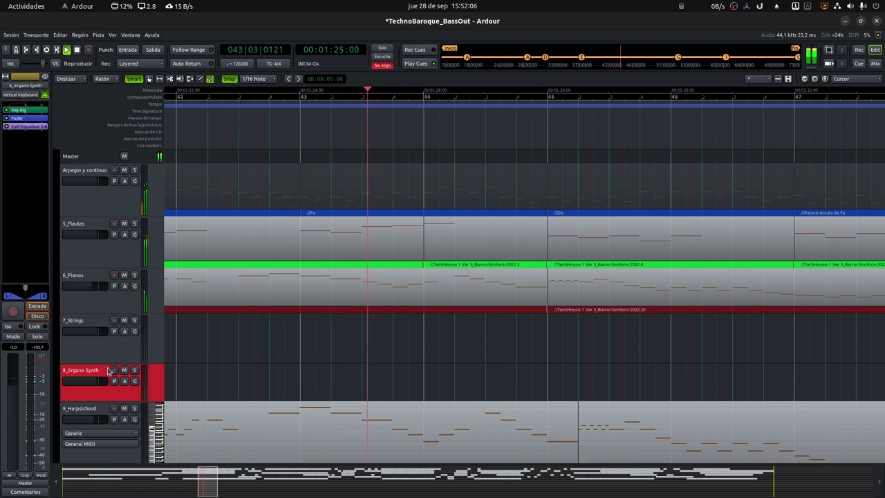
Reduce the height of the 7_Strings track and select the Arpegio y continuo track while playback continues
left_click_drag(108, 361, 109, 345)
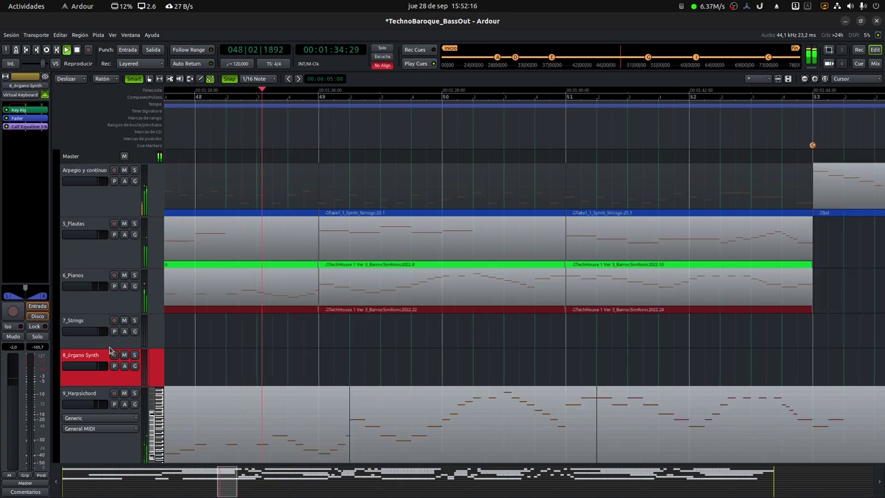
left_click(115, 199)
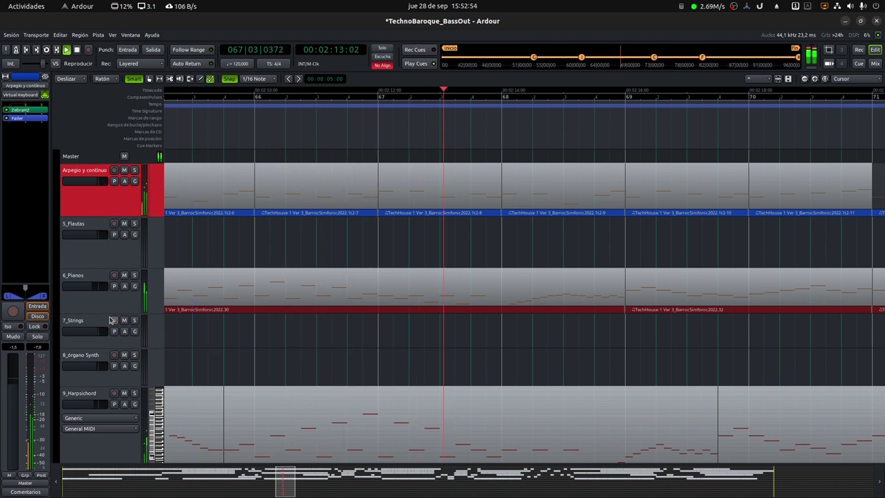
Enlarge the 6_Pianos track to follow its notes and keyboard during playback, and reduce it again to a moderate height
left_click_drag(109, 311, 99, 409)
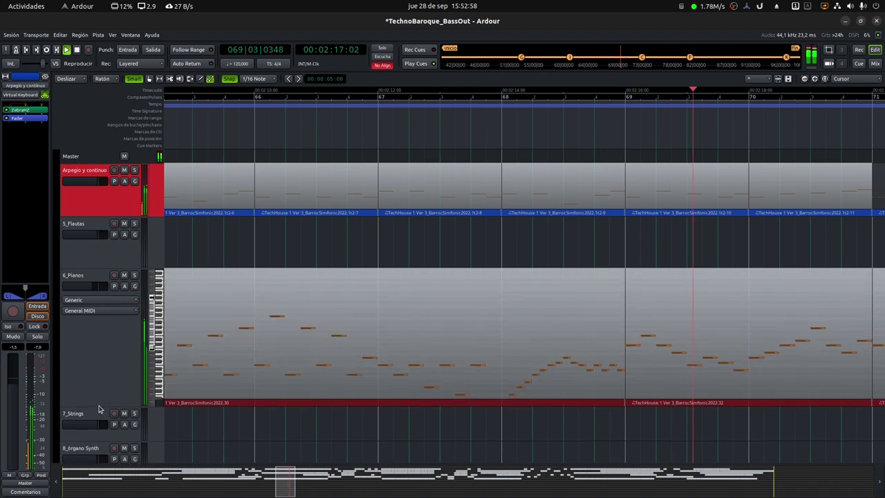
scroll(99, 409, "down", 5)
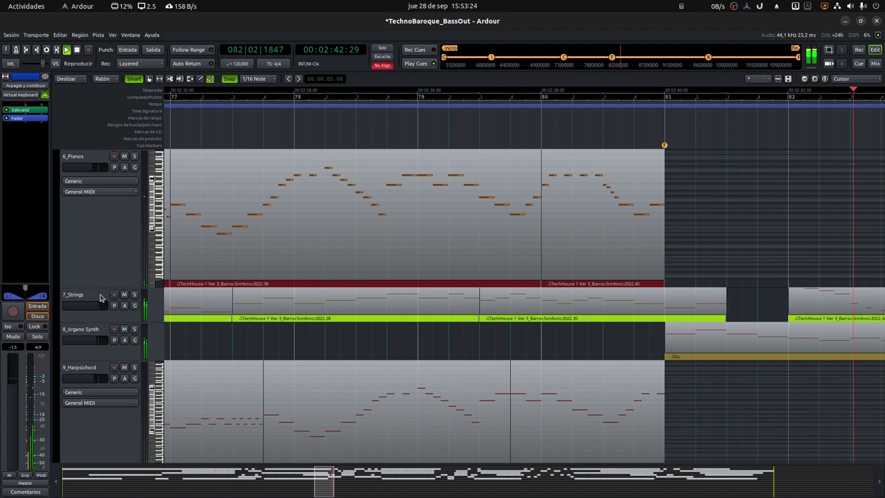
scroll(101, 293, "up", 2)
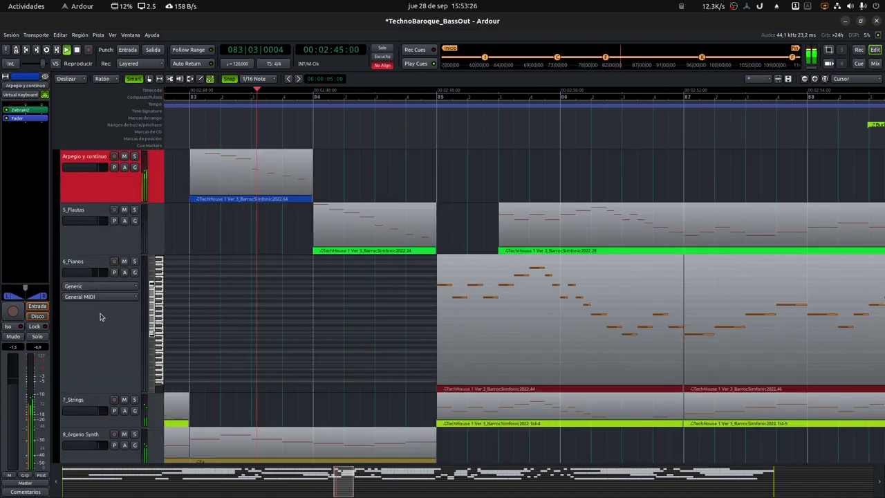
left_click_drag(97, 391, 112, 316)
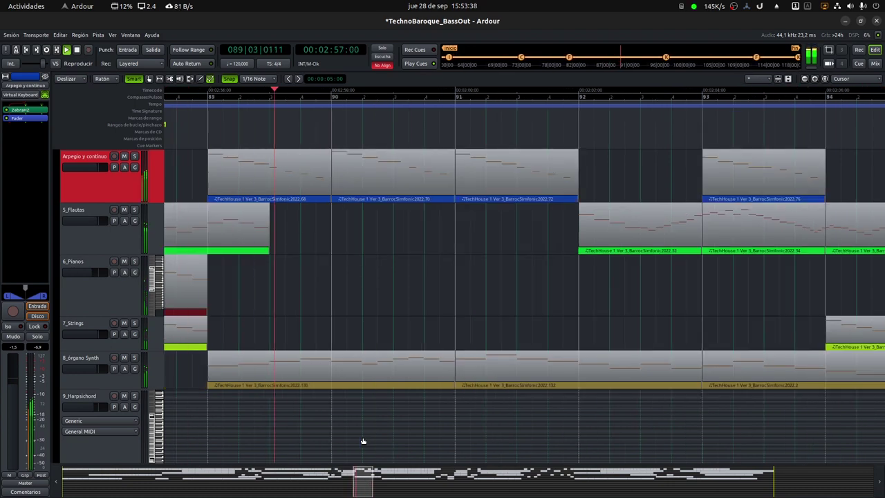
Select the 9_Harpsichord track, shrink it to a moderate height and bring the tracks from Master downward back into view
left_click(113, 460)
scroll(112, 460, "down", 2)
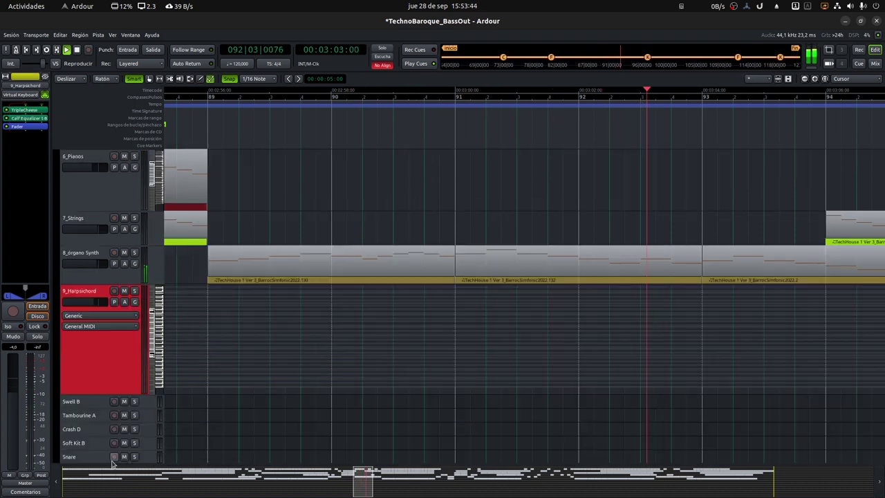
left_click_drag(109, 392, 111, 354)
scroll(114, 351, "up", 3)
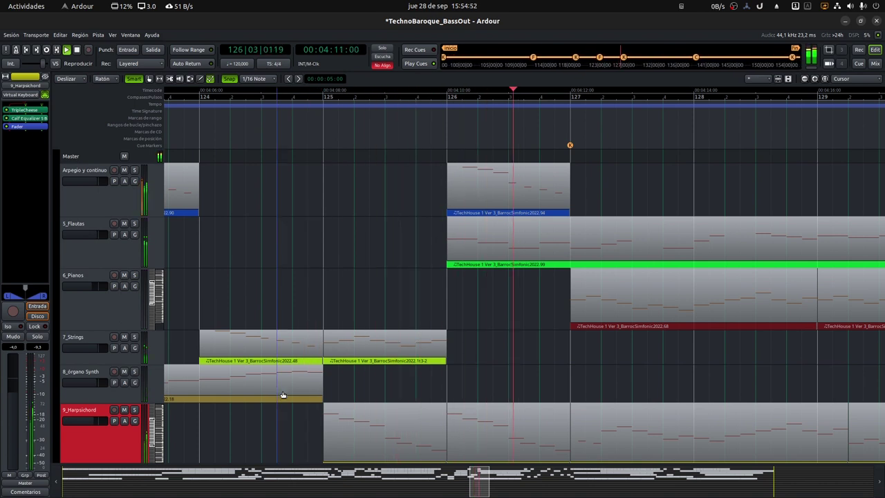
Frame the closing section from bar 193 onward and enlarge the 5_Flautas track so its piano keyboard and notes are shown
left_click_drag(485, 489, 776, 479)
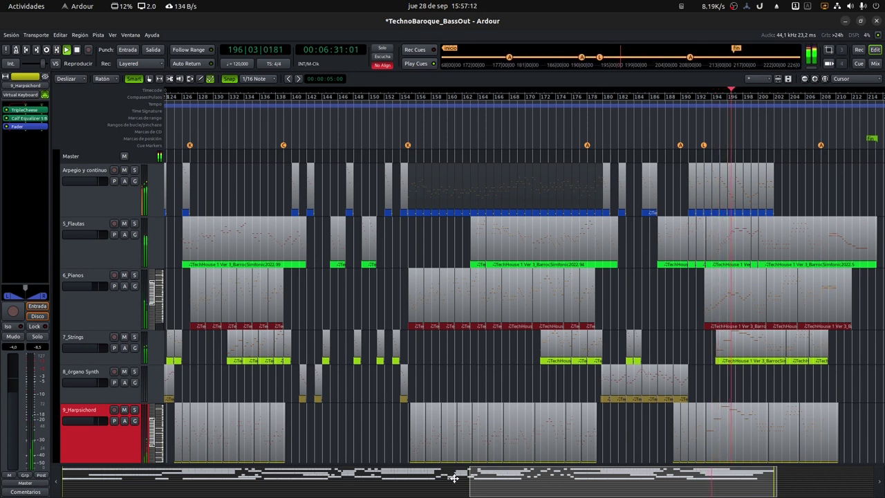
left_click_drag(477, 488, 707, 482)
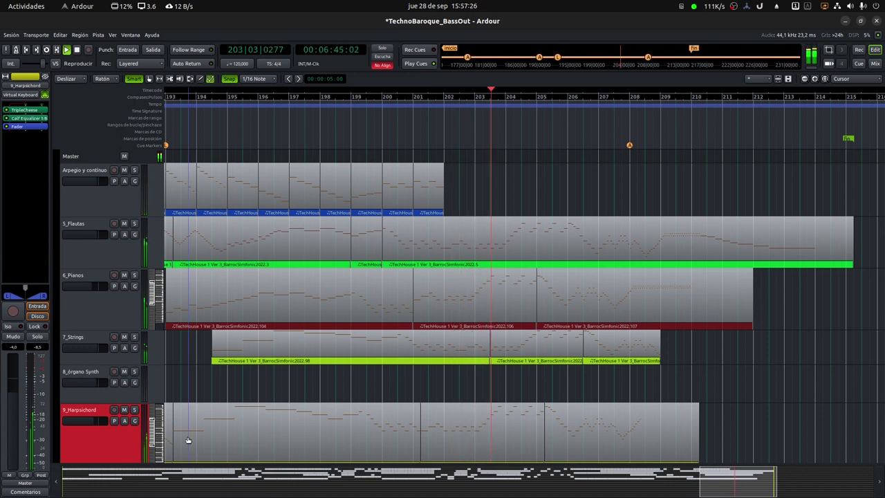
left_click_drag(112, 266, 117, 354)
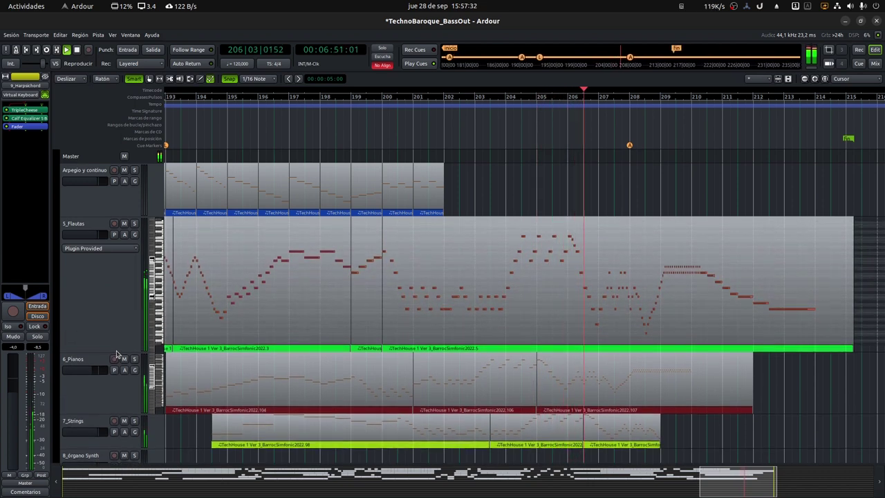